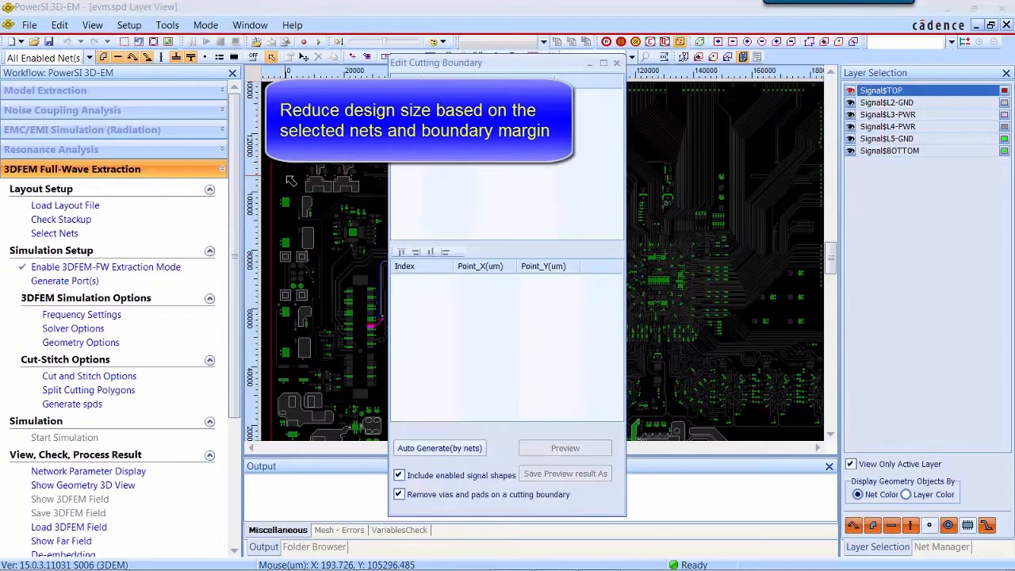
Step: Auto-generate a cutting boundary from the selected nets and preview the reduced design
drag(506, 65, 173, 77)
click(101, 460)
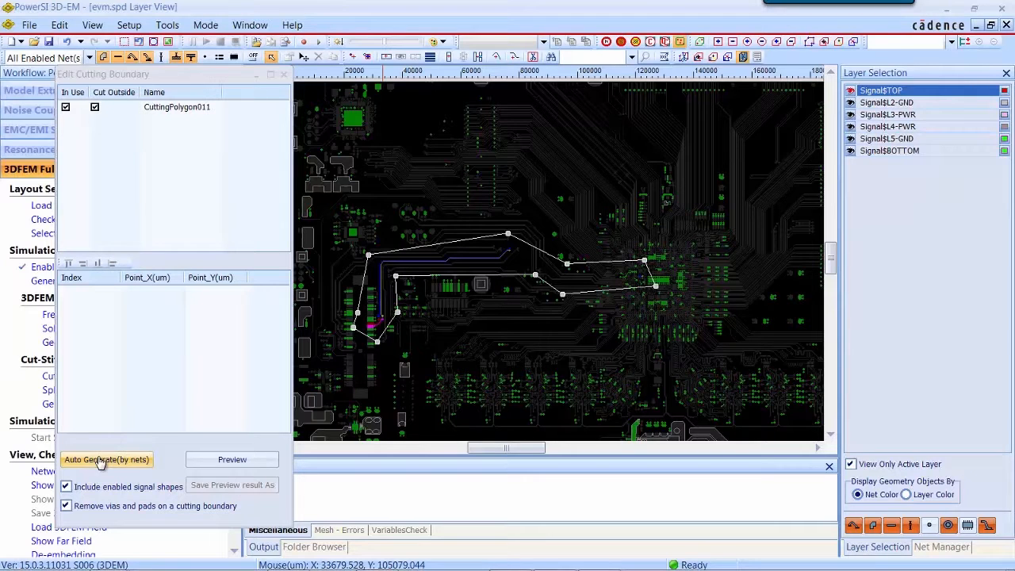
click(216, 462)
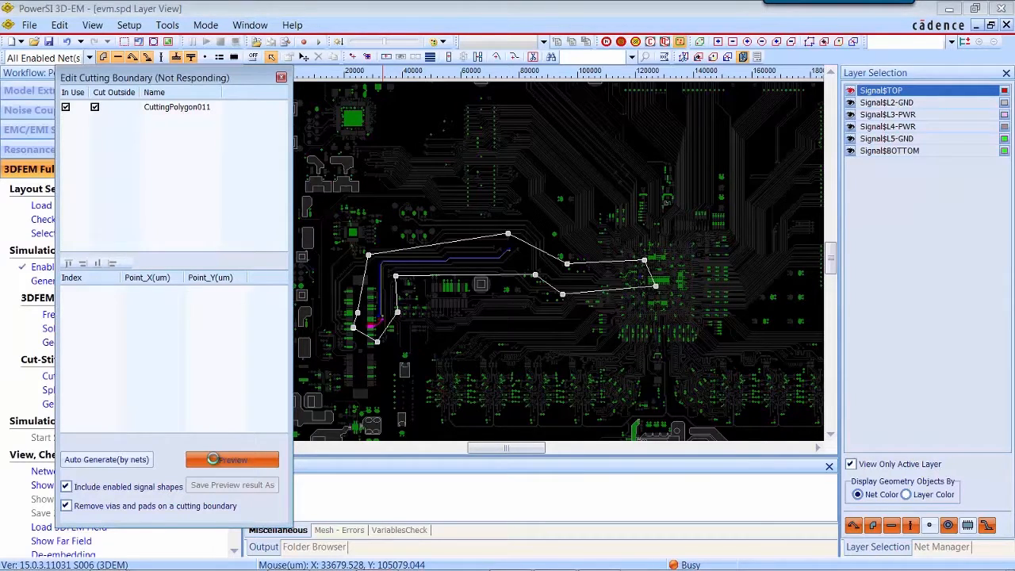
Step: Save the preview result as evm_cut and close the cutting boundary editor
click(233, 484)
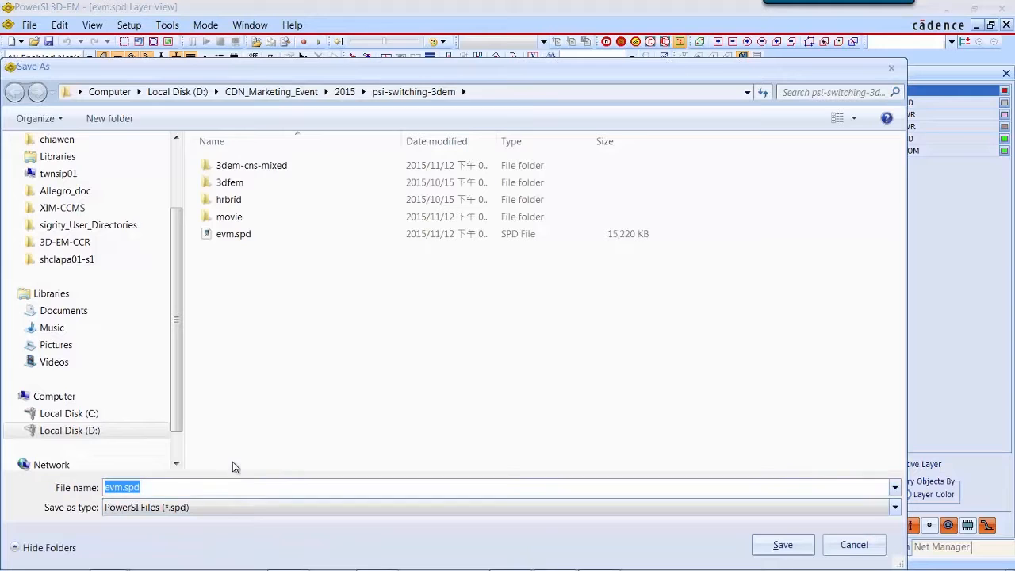
click(178, 485)
key(BackSpace)
key(BackSpace)
key(BackSpace)
key(BackSpace)
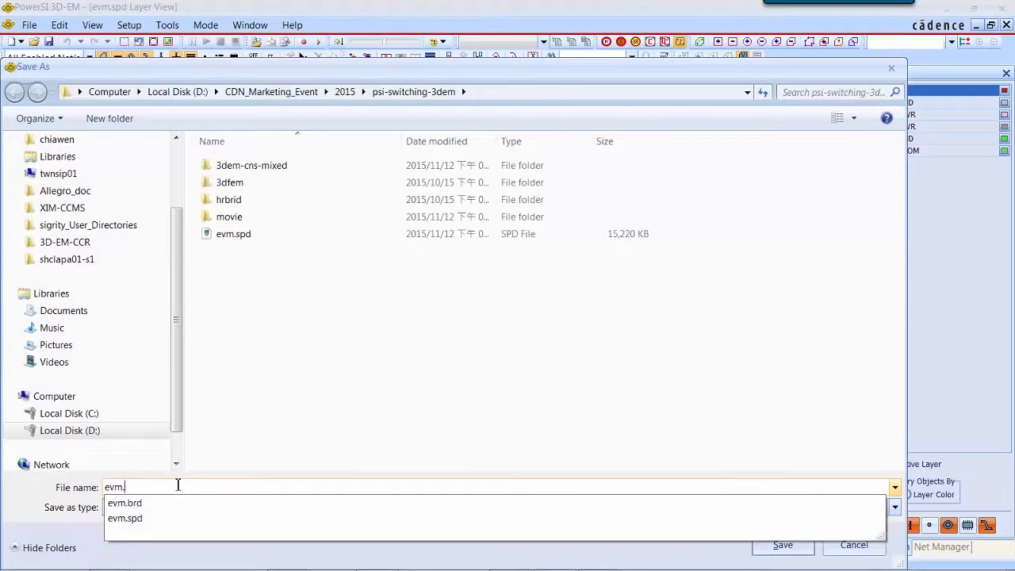
text(_c)
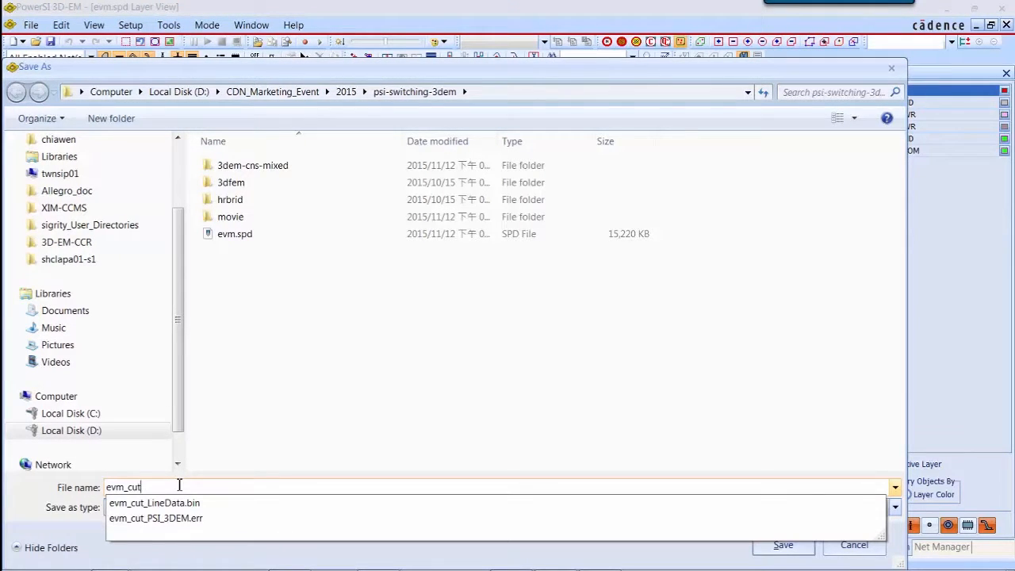
text(ut)
key(Return)
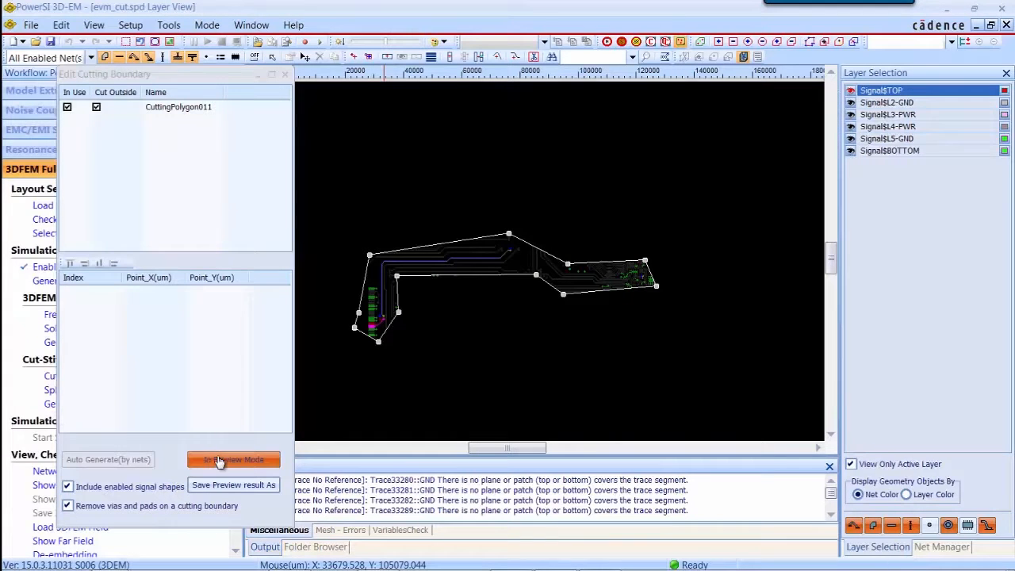
click(285, 74)
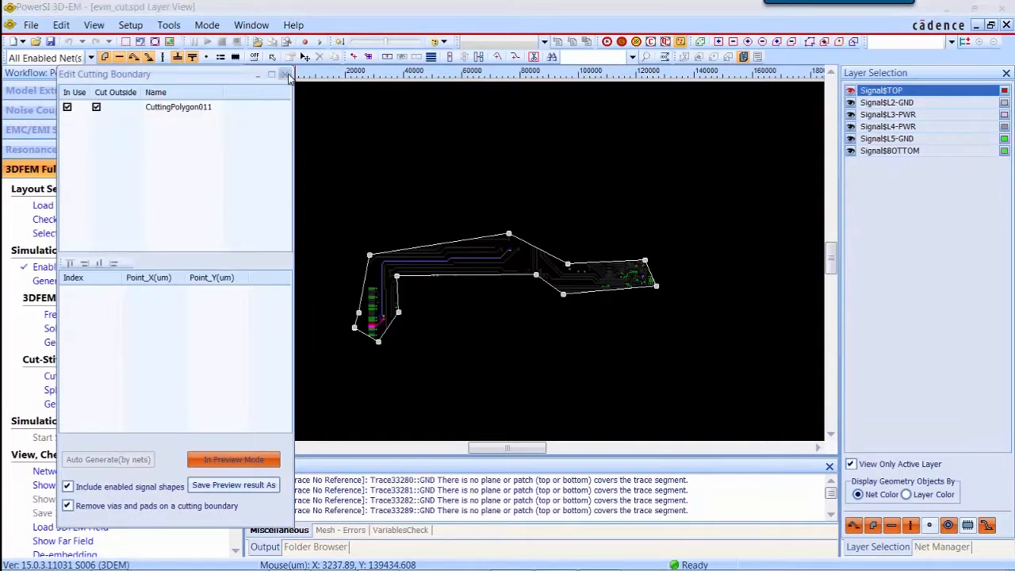
click(516, 336)
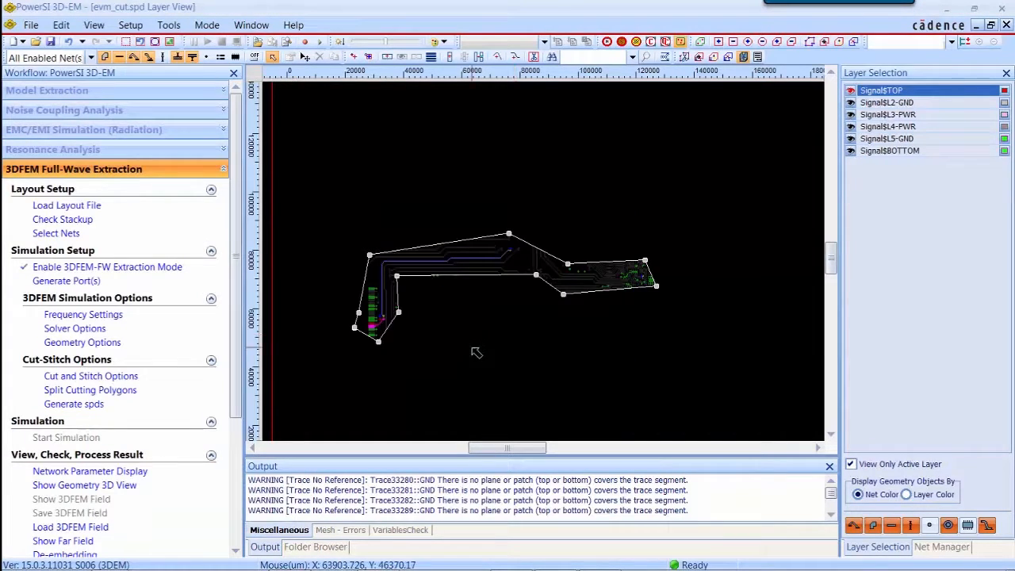
Step: Split the cutting polygon with a horizontal cut line across the vertical trace section near the connector
scroll(475, 353, down, 3)
scroll(476, 351, up, 3)
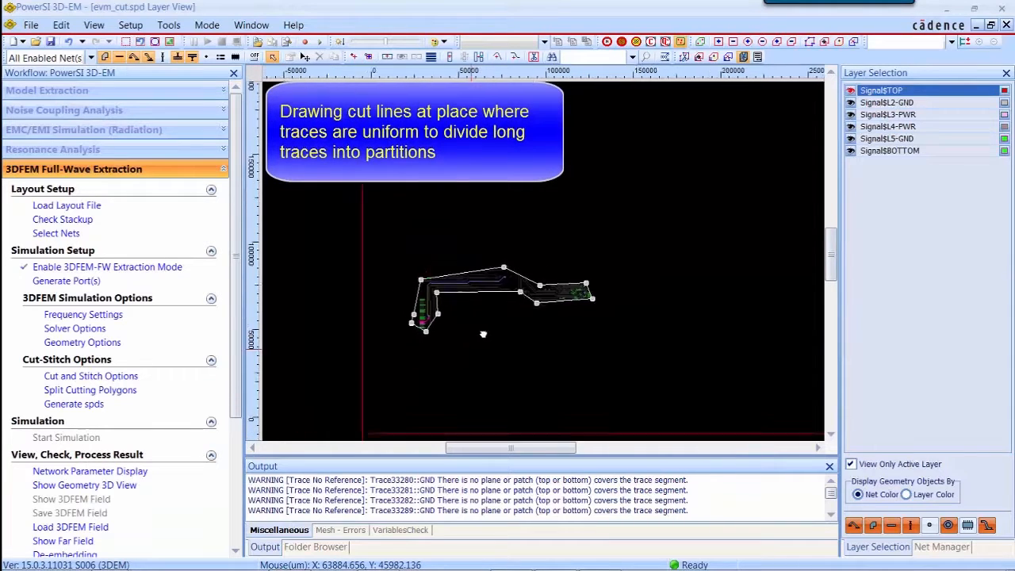
scroll(481, 289, up, 1)
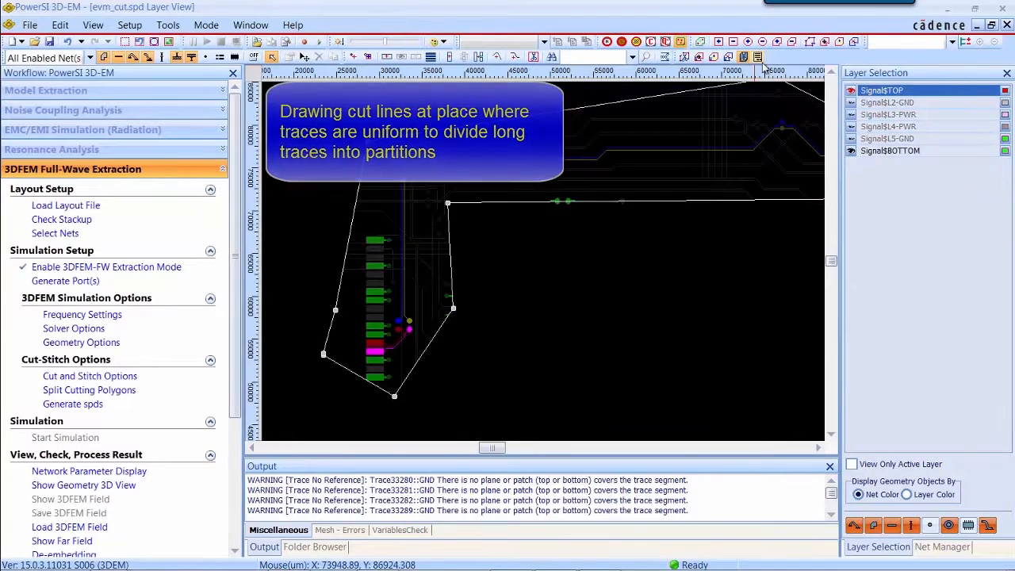
click(758, 58)
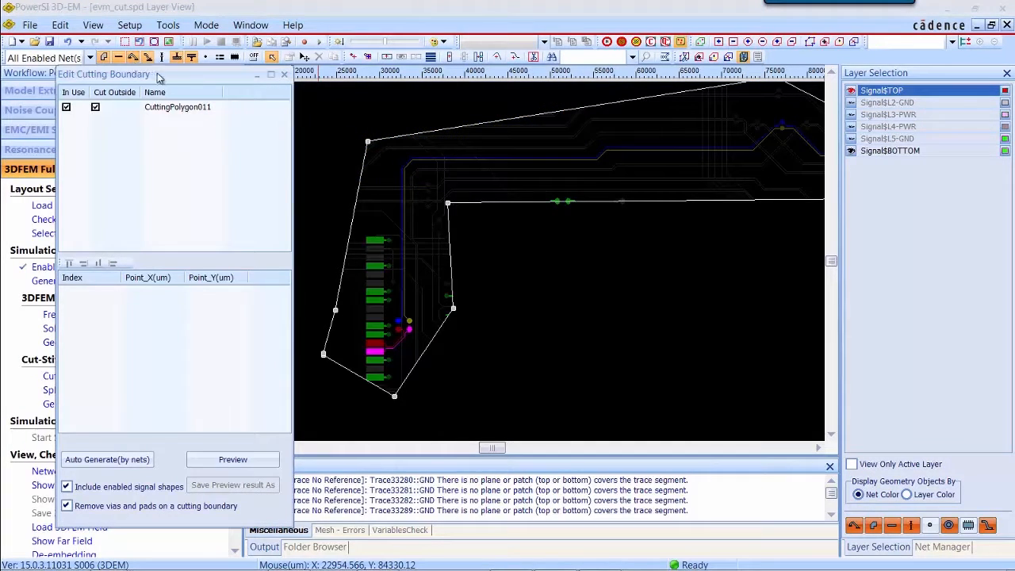
drag(159, 76, 783, 168)
click(789, 200)
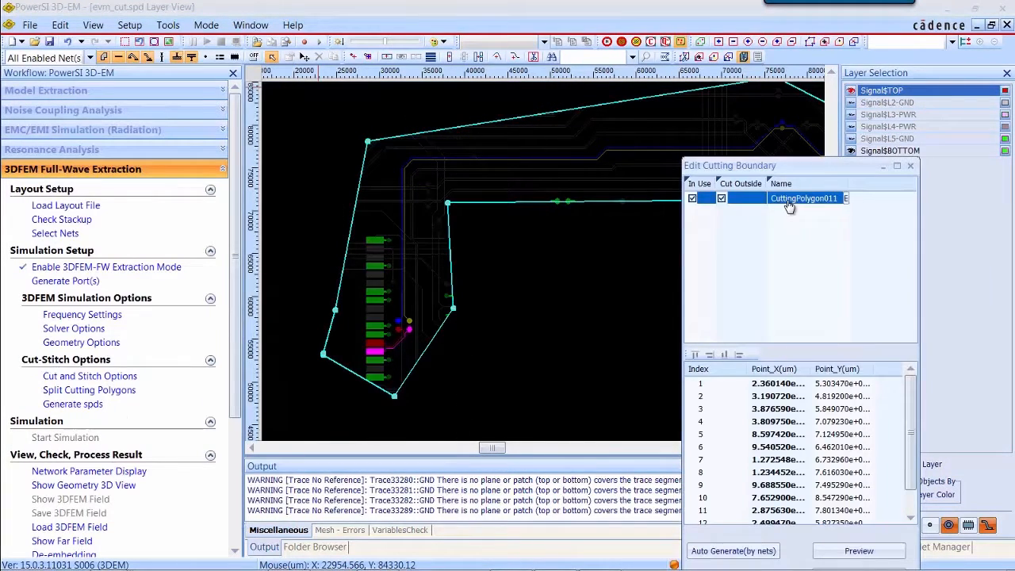
right_click(790, 205)
click(846, 254)
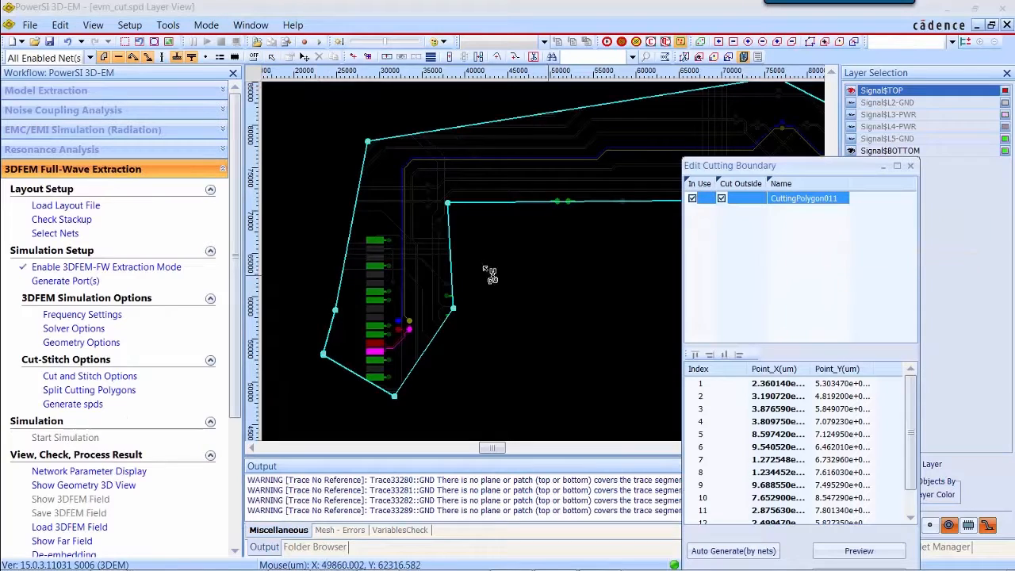
click(324, 281)
right_click(516, 278)
click(544, 289)
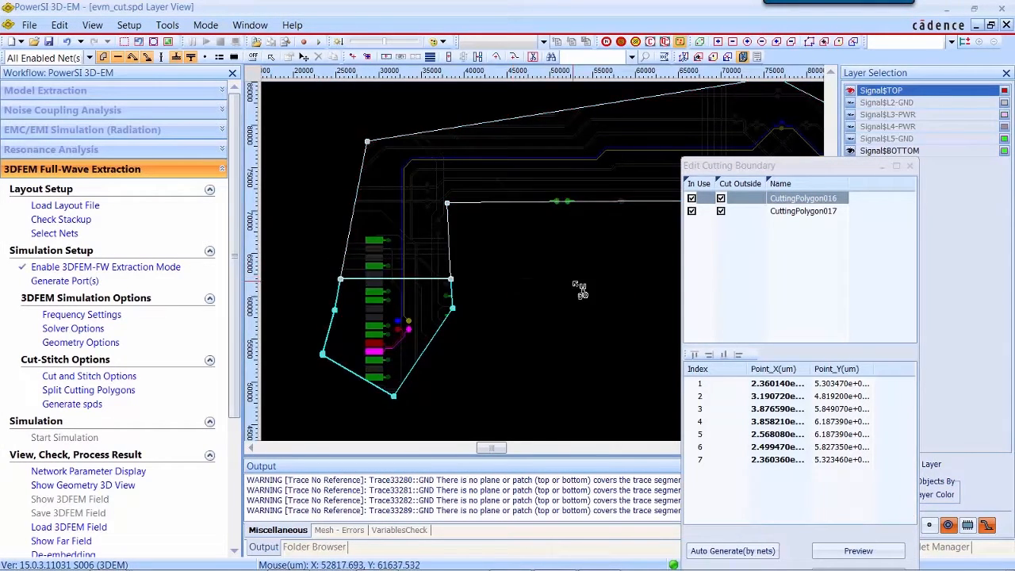
Step: Split the polygon with a vertical cut line across the horizontal traces after the bend
scroll(574, 281, down, 2)
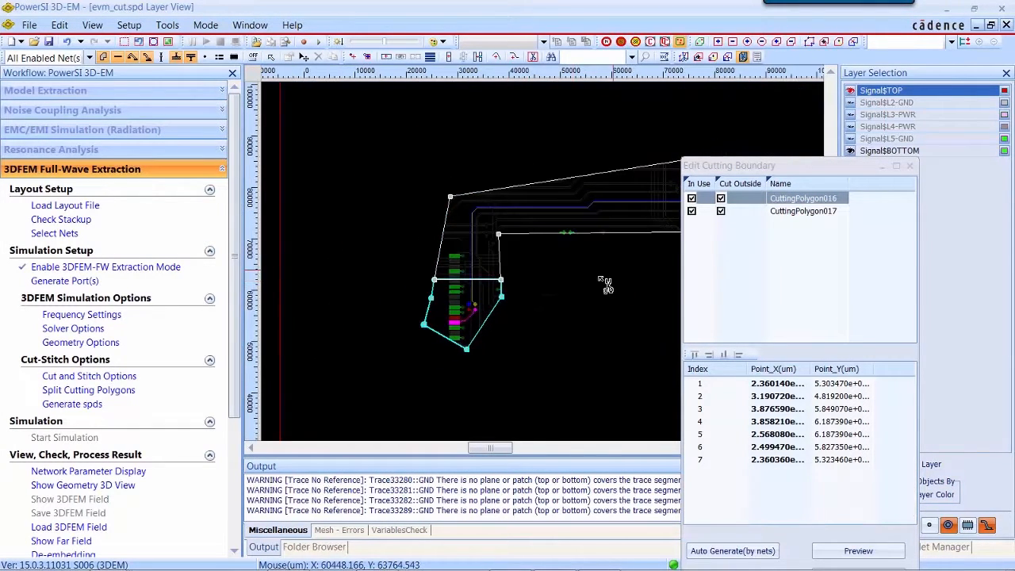
drag(600, 280, 408, 301)
scroll(494, 253, up, 2)
click(440, 136)
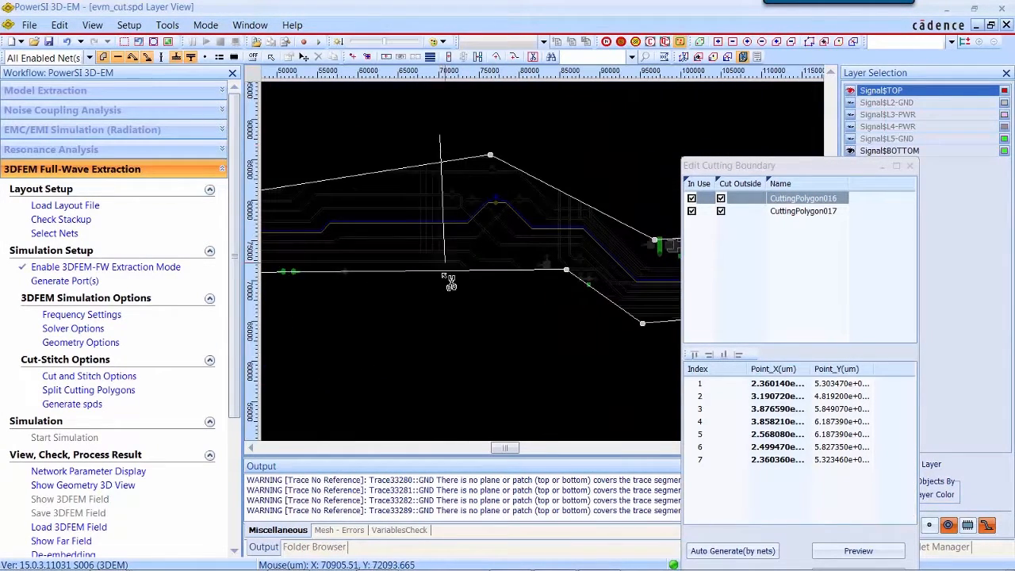
click(442, 272)
right_click(443, 316)
click(489, 323)
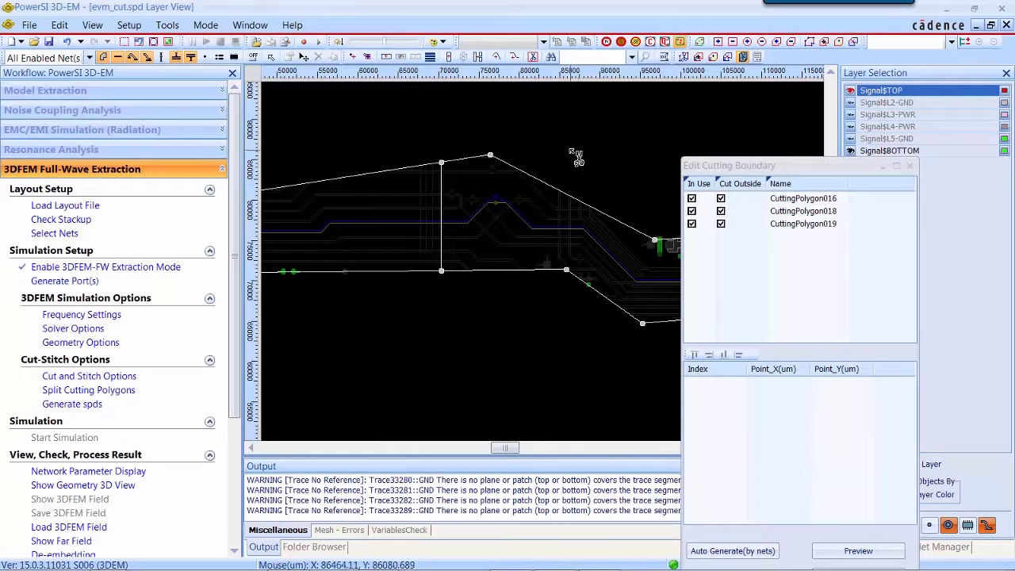
Step: Add another vertical cut line further along the traces to split that polygon again
click(555, 188)
click(553, 333)
right_click(554, 333)
click(579, 340)
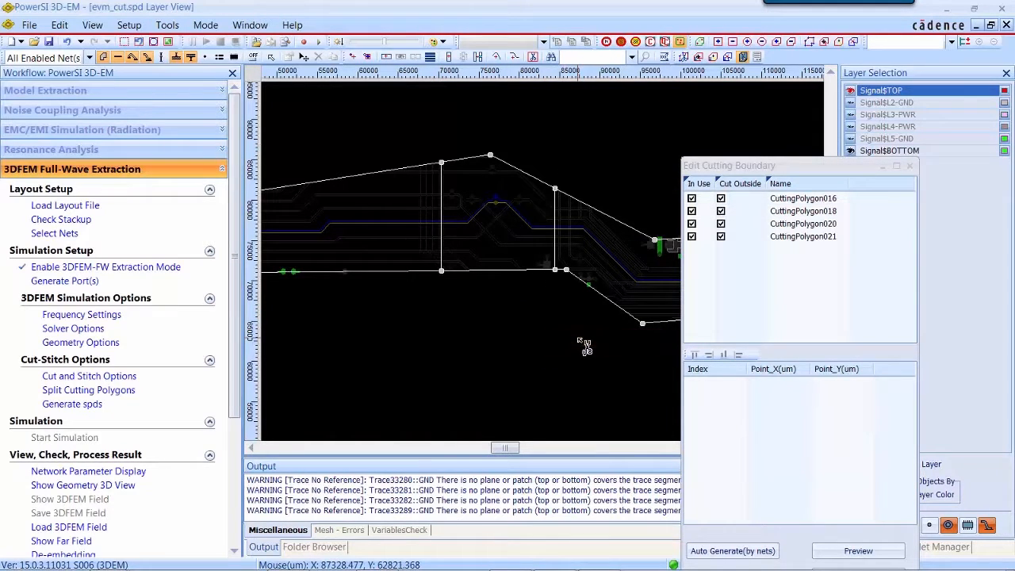
Step: Split the last polygon with a vertical cut line near the BGA end and close the cutting boundary editor
drag(645, 329, 299, 345)
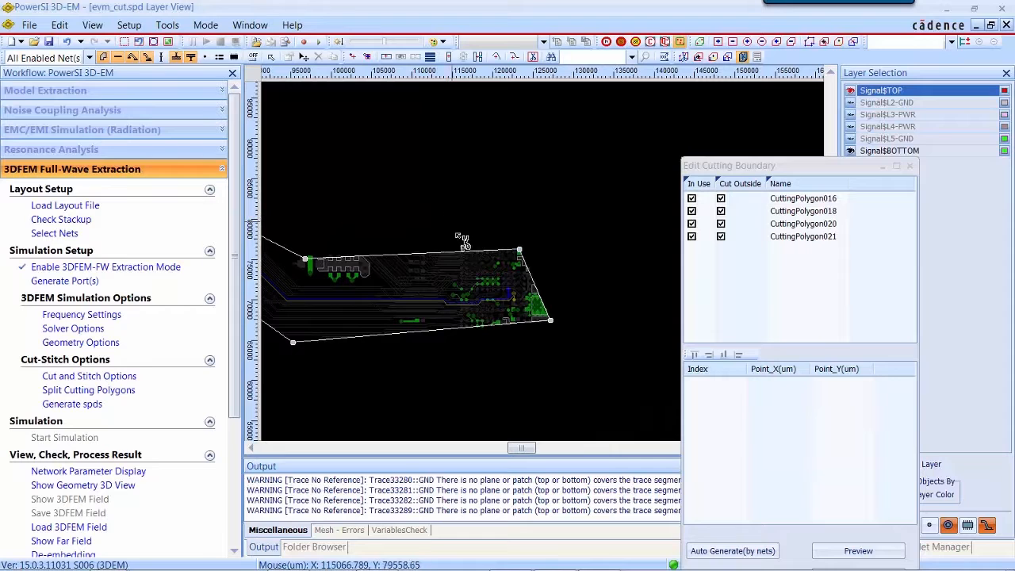
click(436, 225)
click(435, 361)
right_click(435, 361)
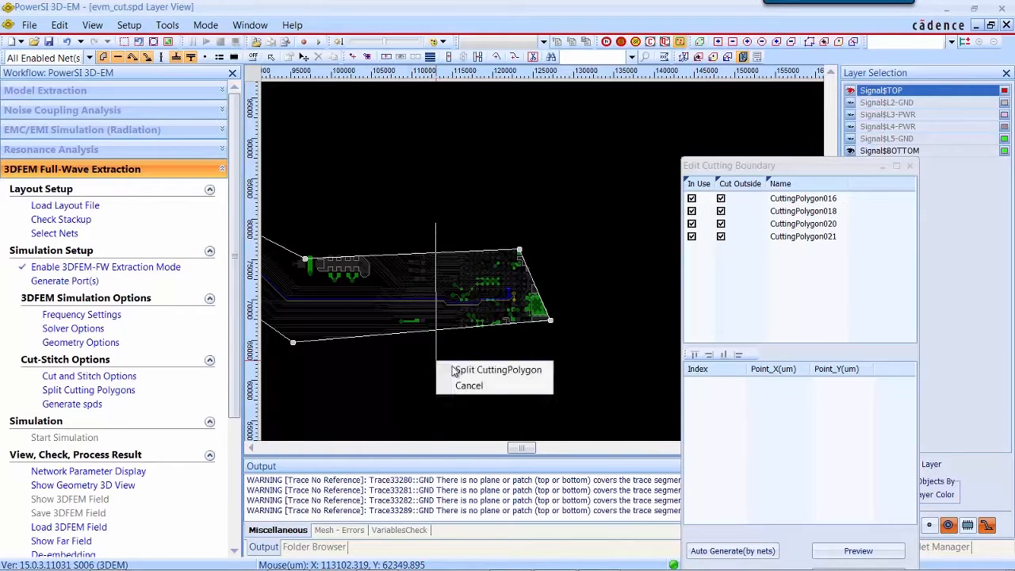
click(476, 370)
scroll(595, 242, down, 3)
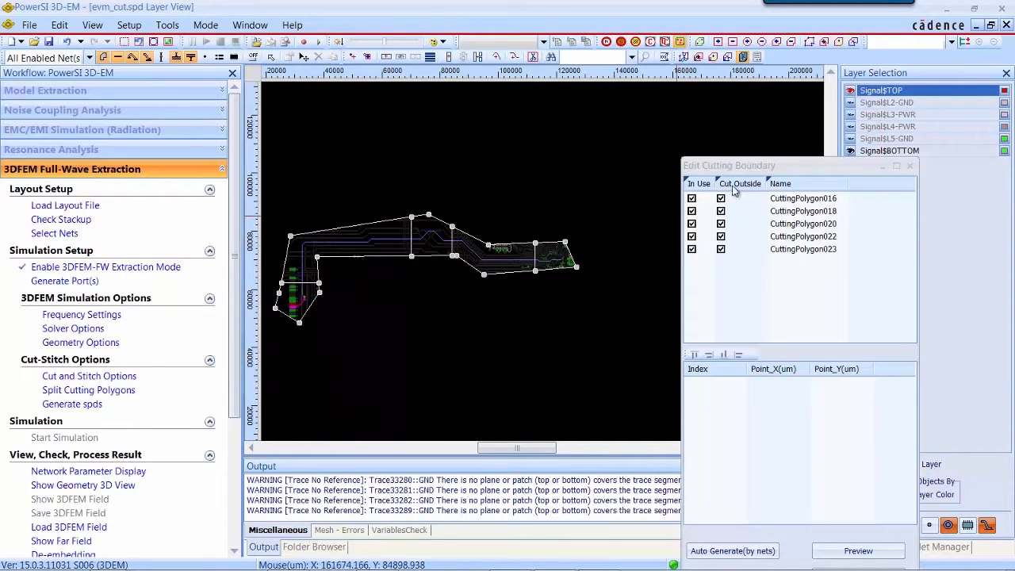
click(910, 165)
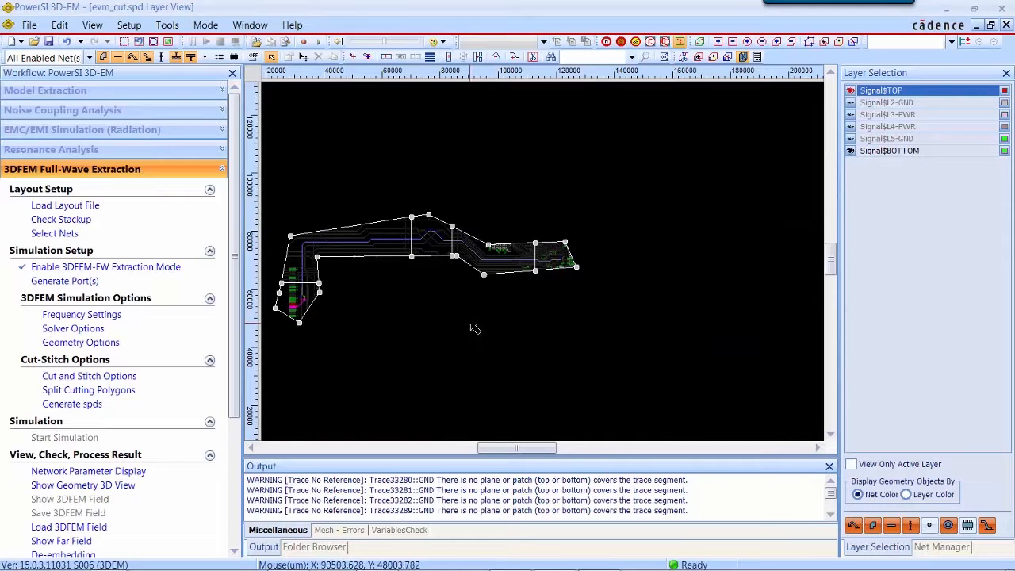
Step: Generate automatic coaxial package ports on components U31 and P8 with default parameters
scroll(470, 324, down, 5)
drag(457, 316, 508, 321)
scroll(509, 320, up, 1)
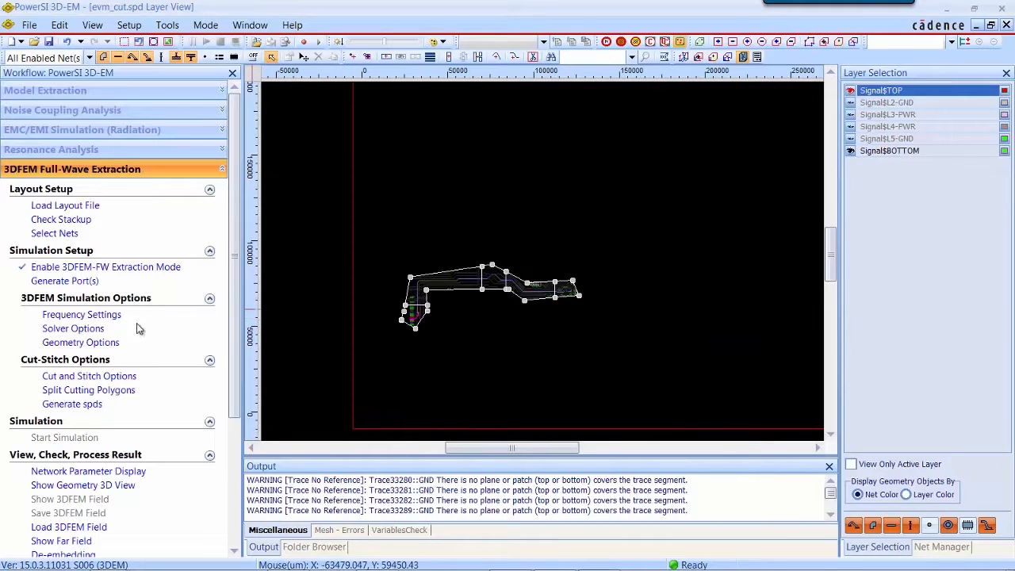
click(74, 282)
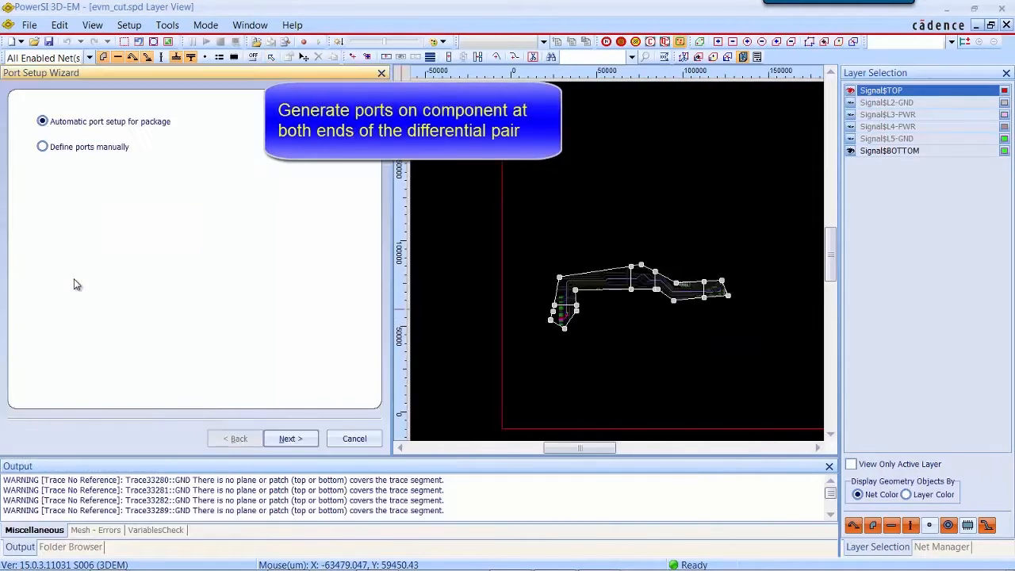
click(287, 439)
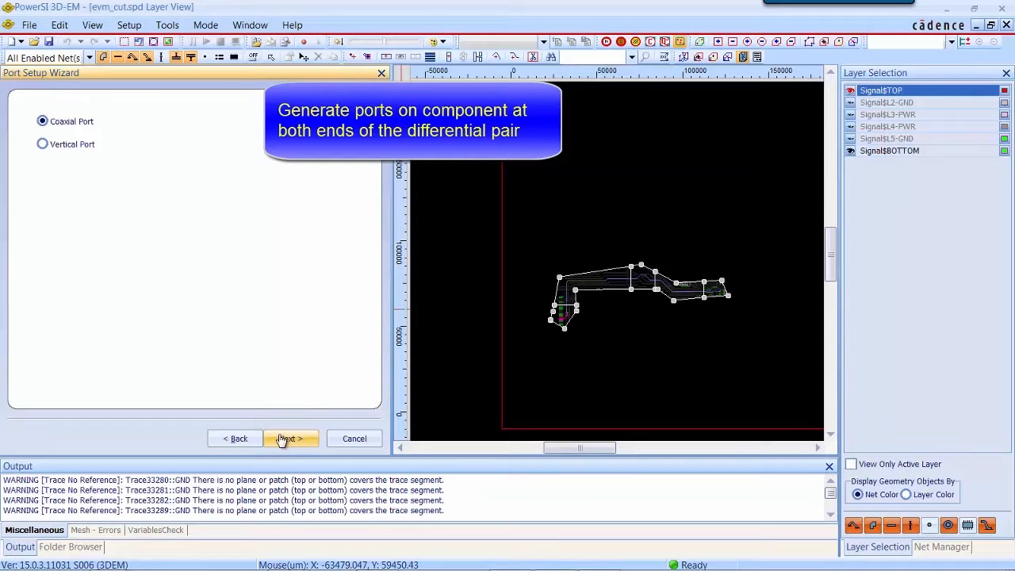
click(283, 440)
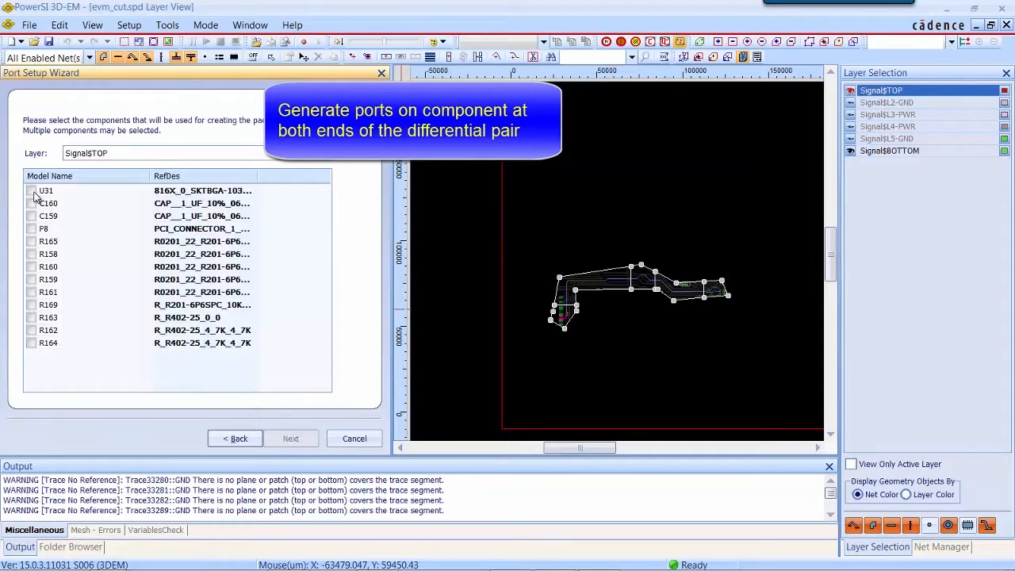
click(32, 191)
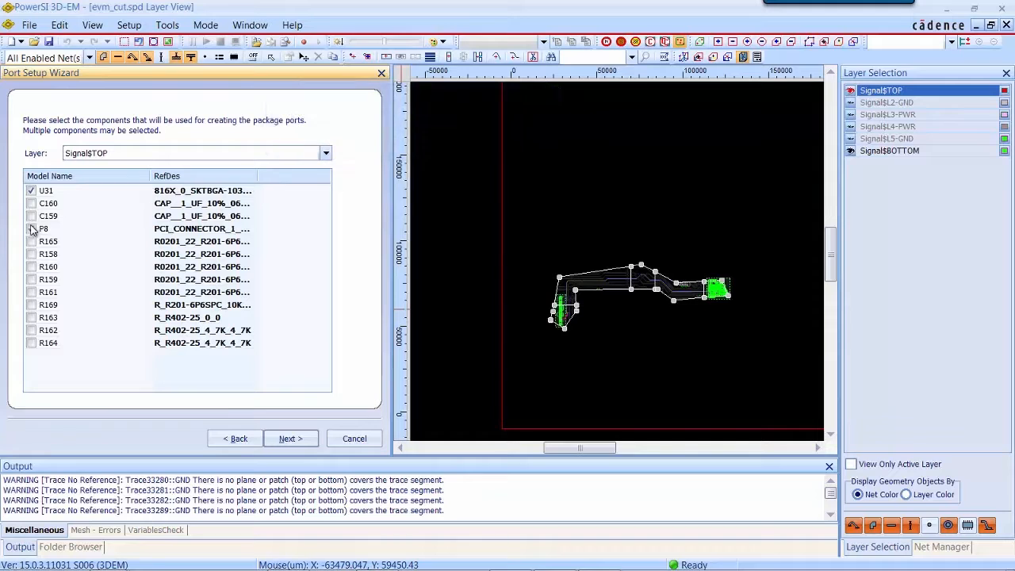
click(288, 440)
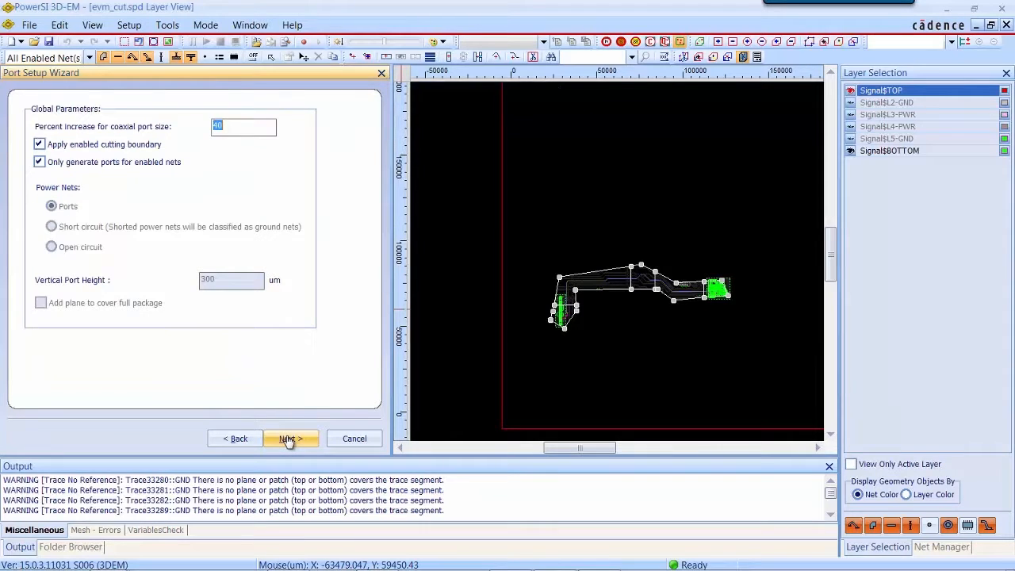
click(291, 440)
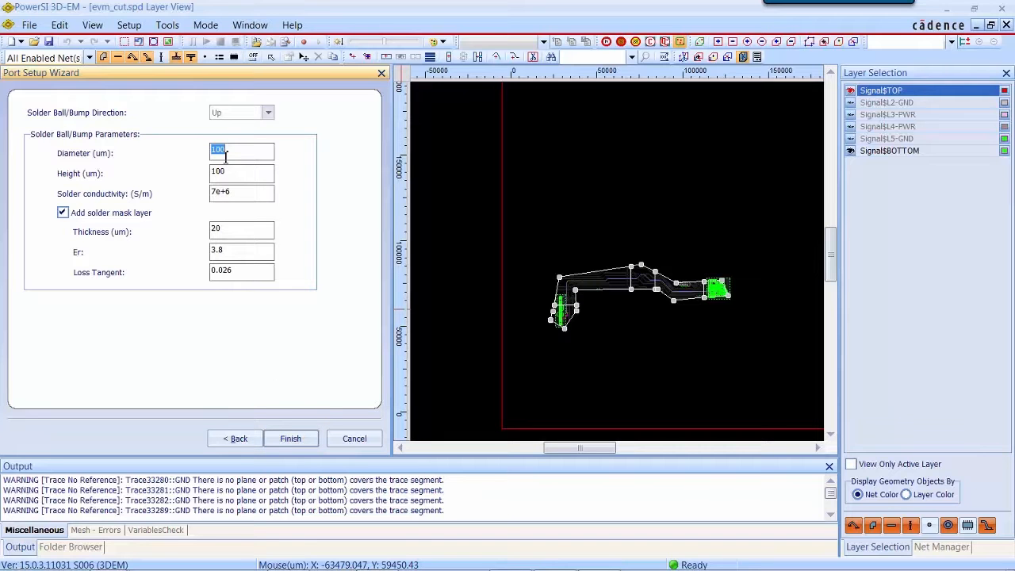
click(290, 438)
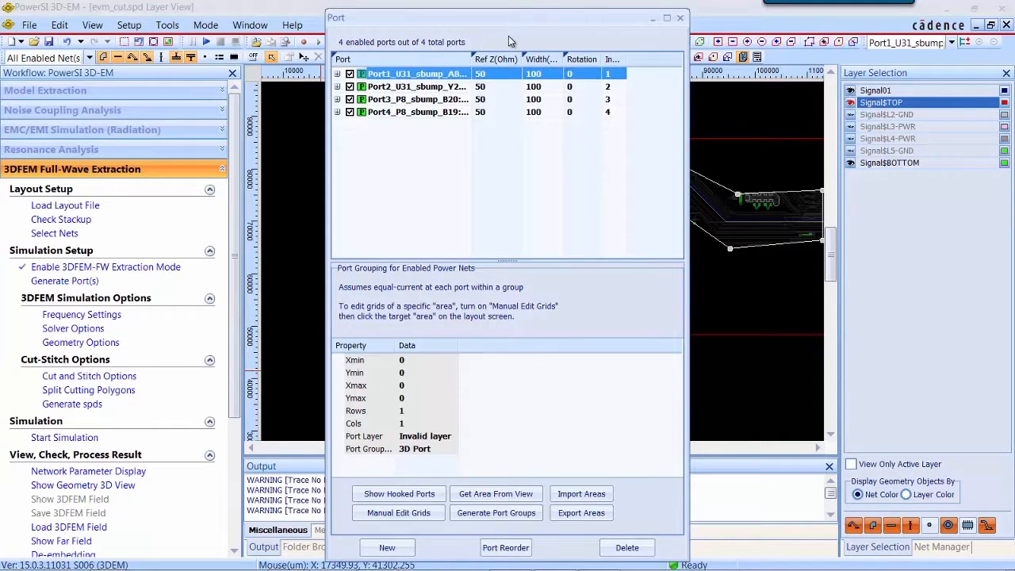
Step: Select all four ports and show their hooked ports on the layout
shift+click(443, 112)
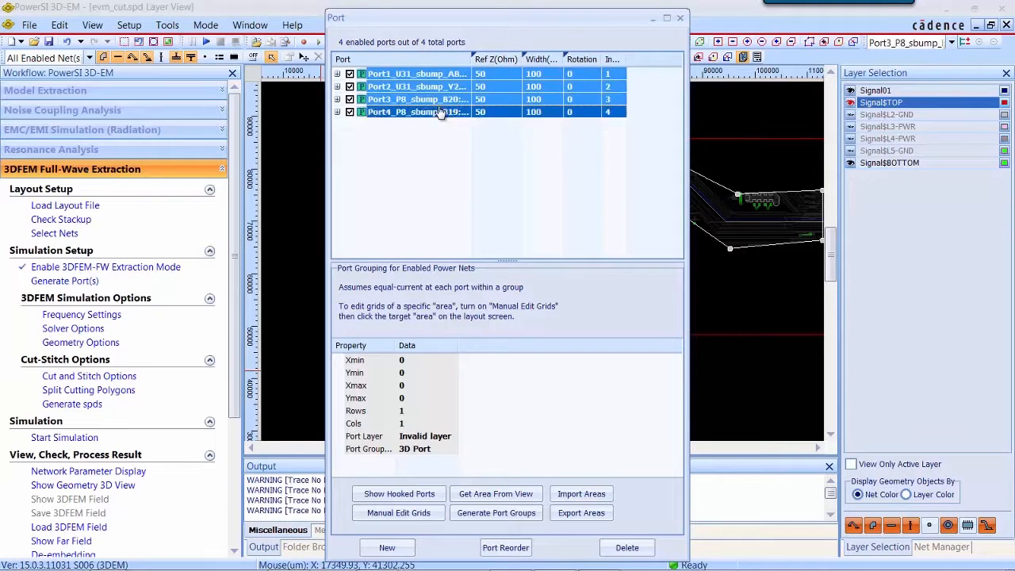
click(397, 495)
drag(550, 29, 274, 117)
Step: Make Signal01 the active layer and zoom in to inspect the generated ports along the differential pair
click(885, 92)
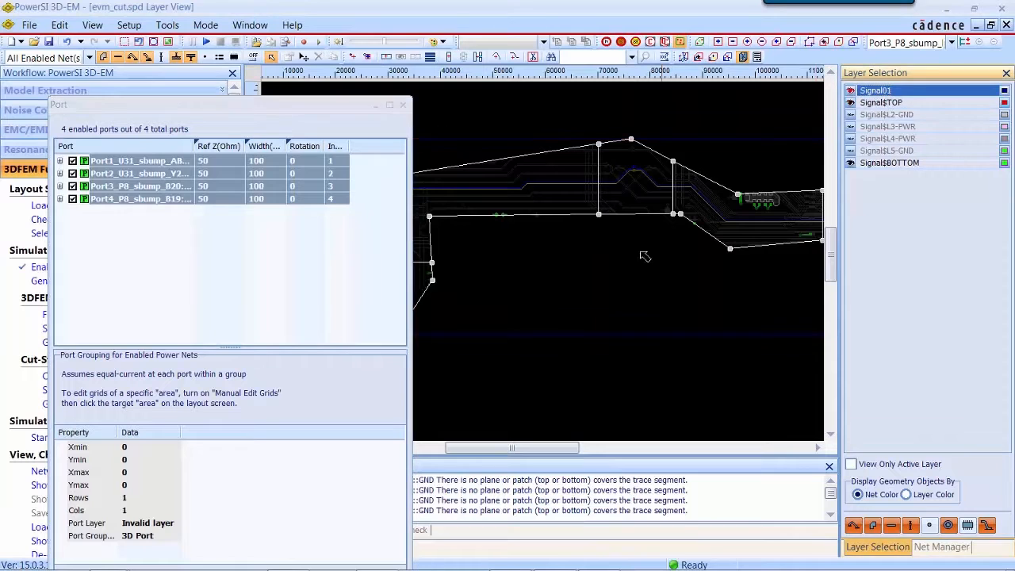
scroll(601, 245, down, 3)
scroll(470, 283, up, 2)
scroll(470, 282, up, 6)
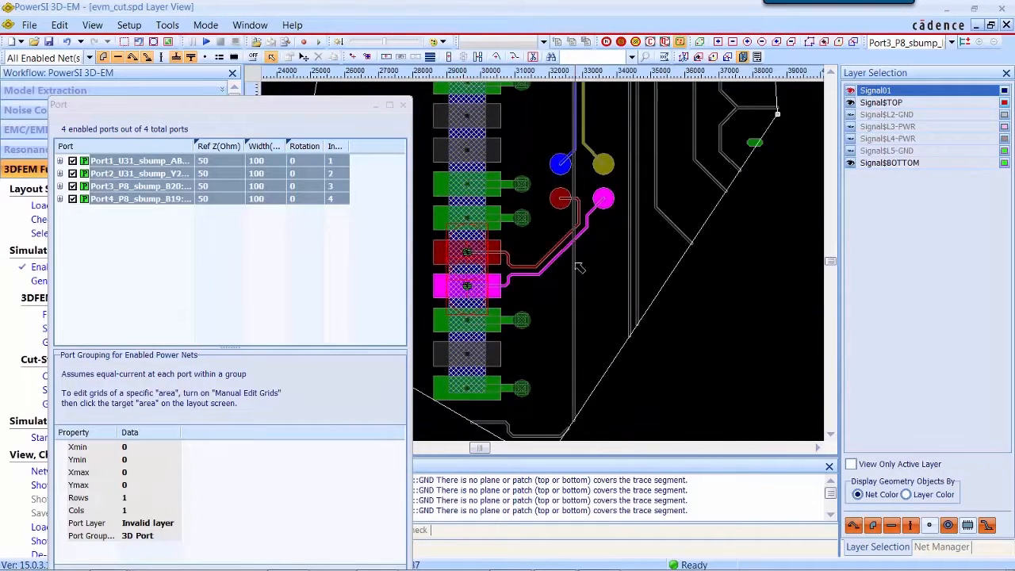
scroll(580, 268, down, 7)
scroll(749, 215, down, 1)
drag(707, 212, 432, 277)
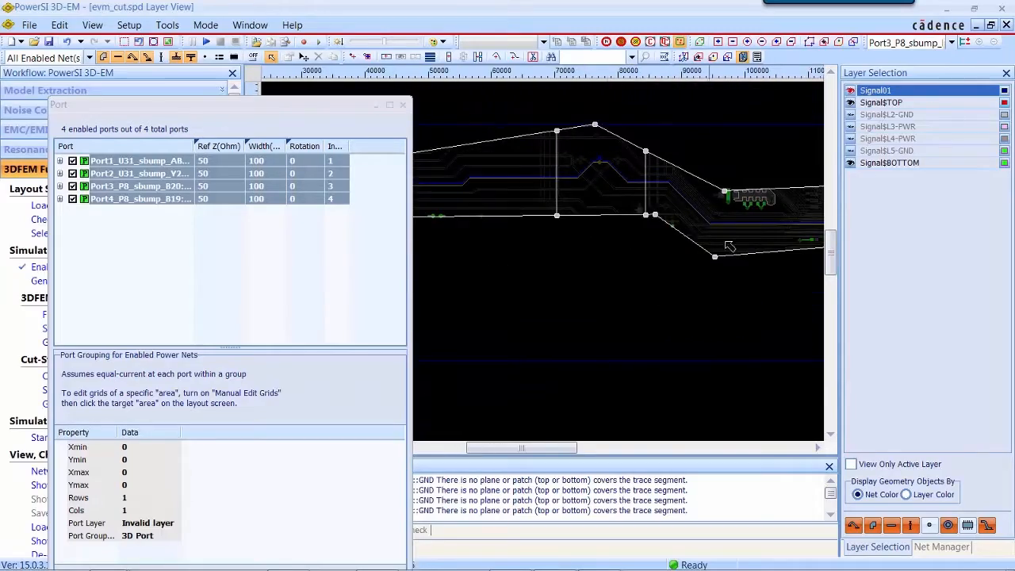
scroll(729, 247, down, 2)
scroll(730, 247, up, 3)
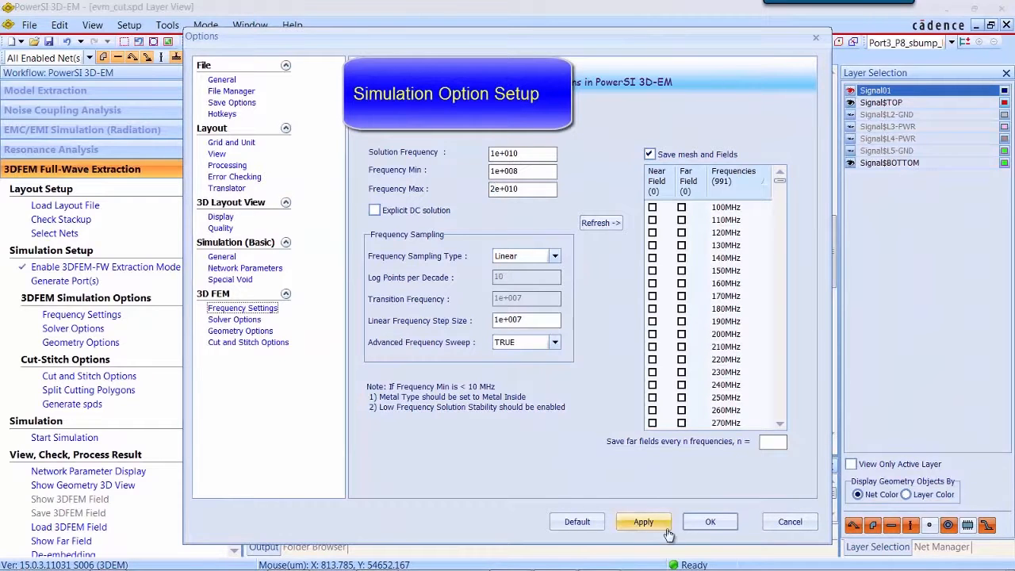
Step: Refresh the frequency list in the 3D FEM frequency settings
click(597, 225)
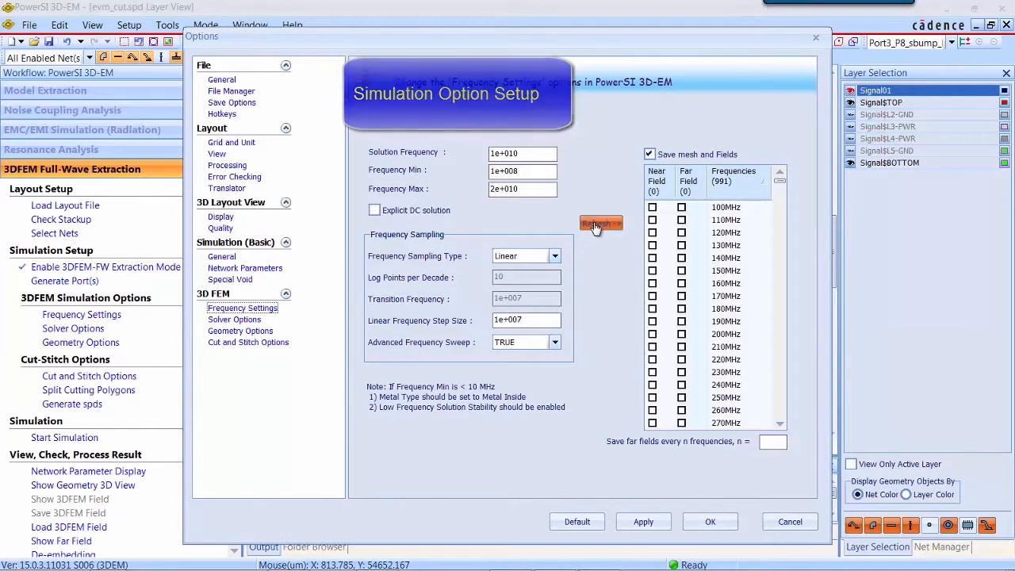
Step: Review the solver options, restore default geometry options, and enable the conformal outer box
click(252, 321)
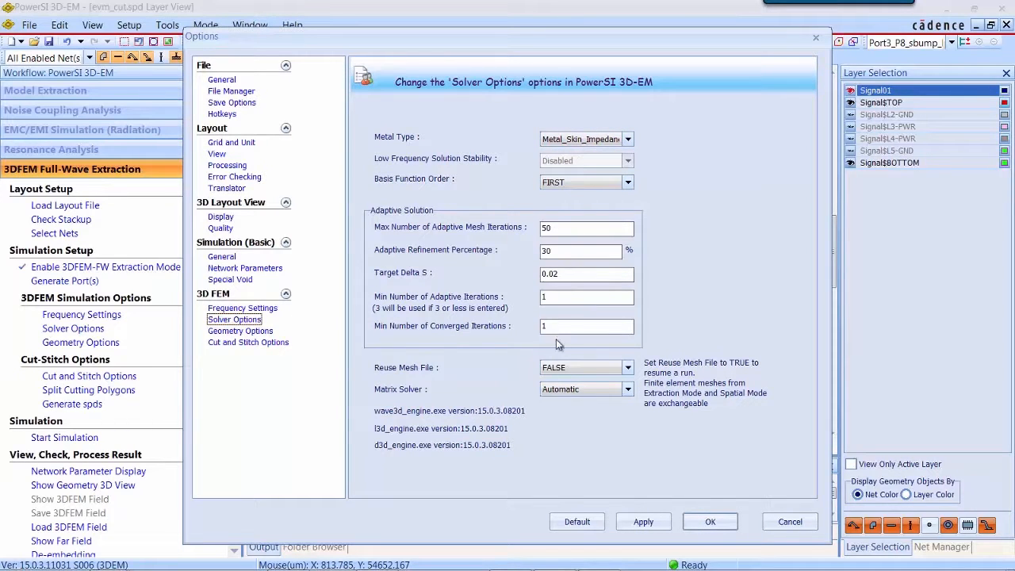
click(268, 333)
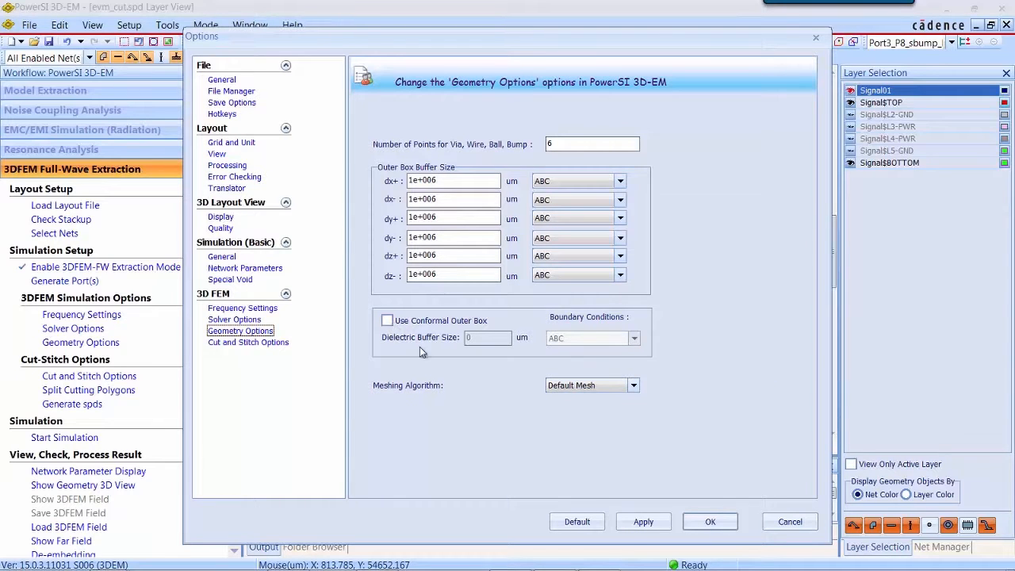
click(578, 522)
click(613, 535)
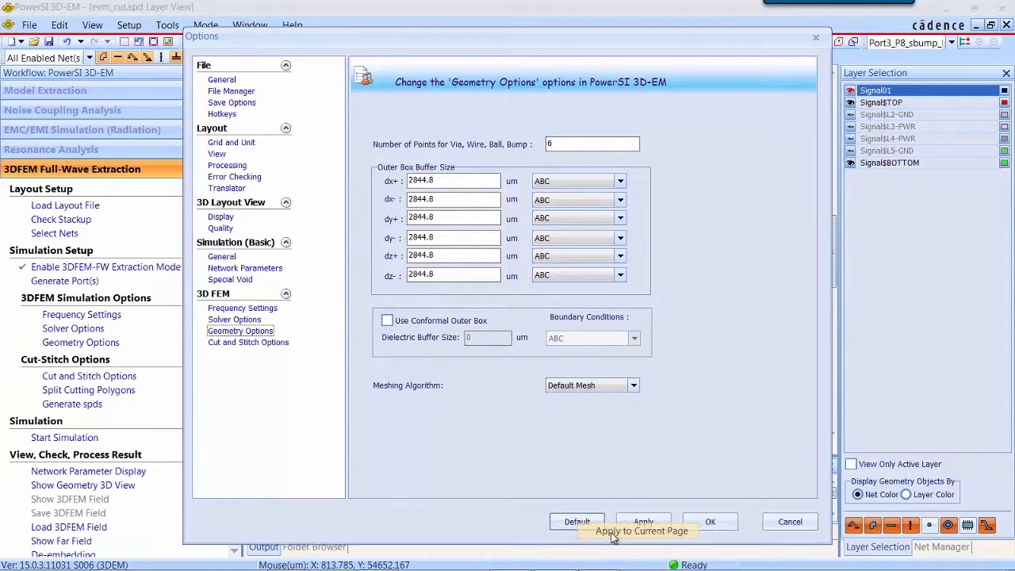
click(387, 322)
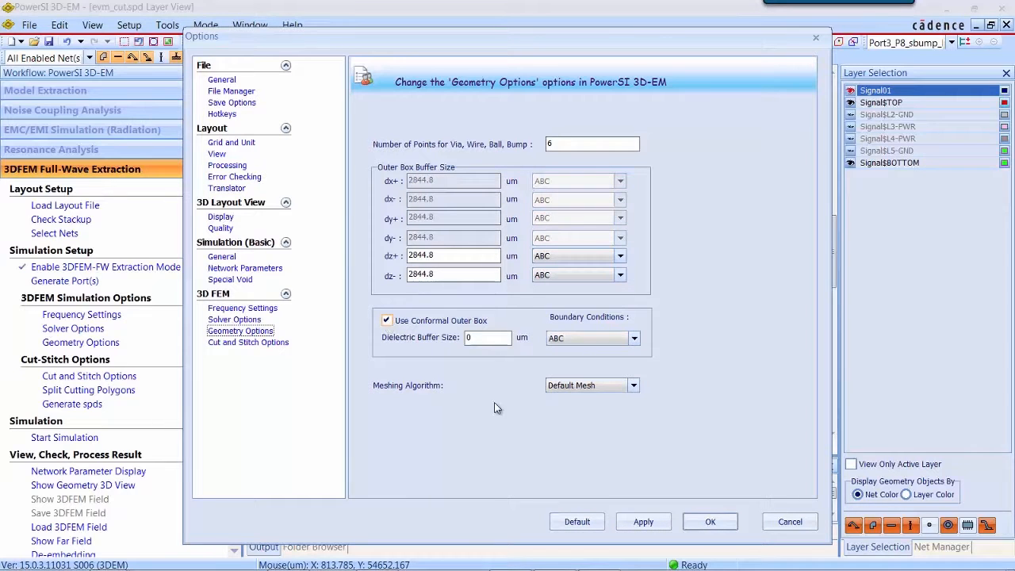
click(710, 522)
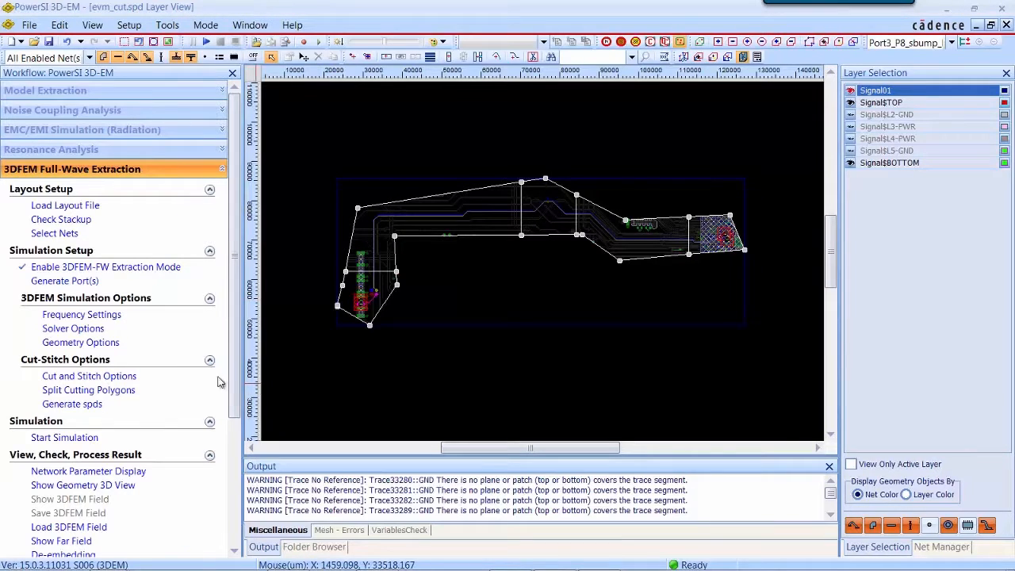
Step: Accept the cut and stitch options and split the cutting polygons into editable cutting zones
click(89, 377)
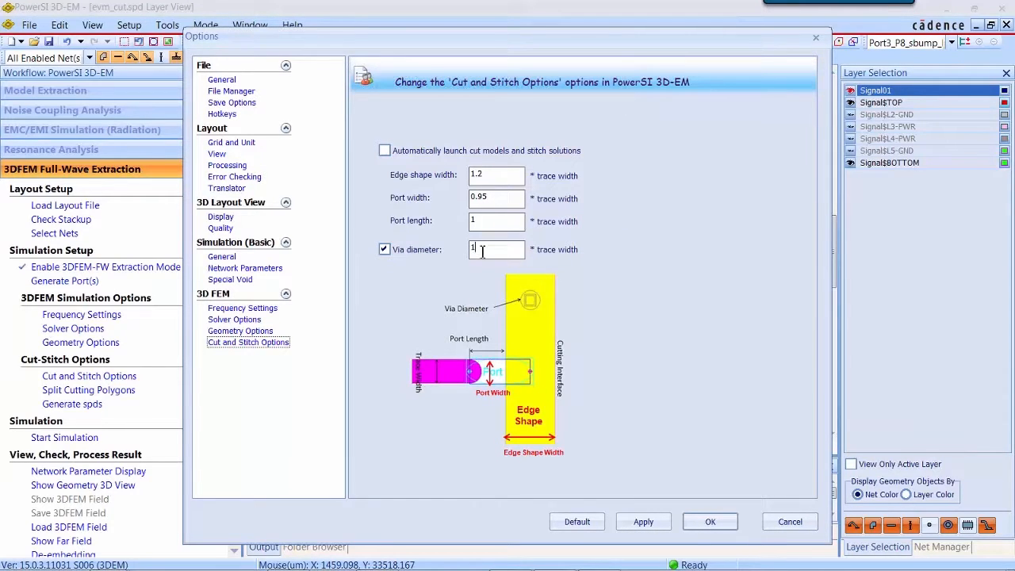
click(710, 522)
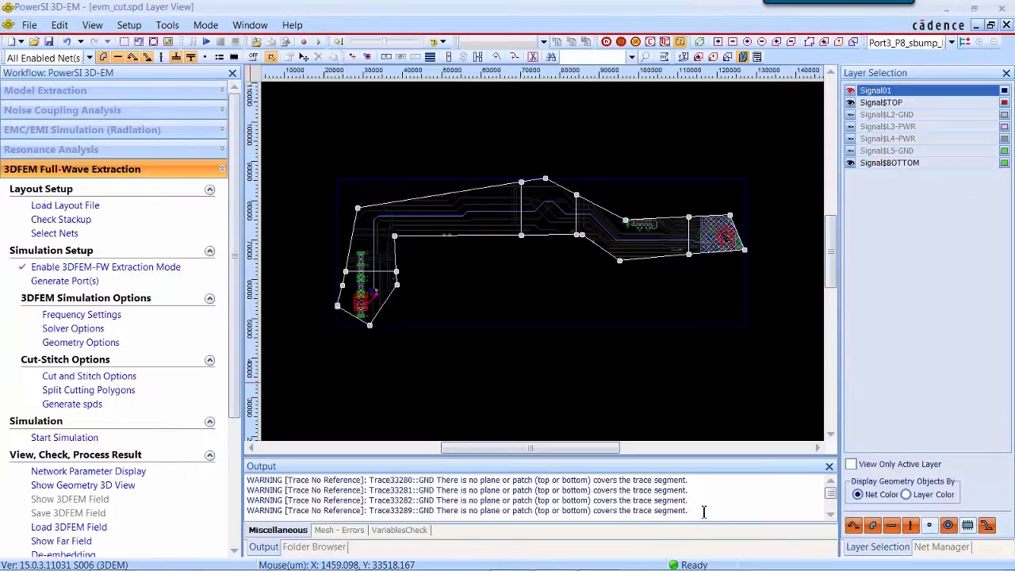
click(115, 394)
click(101, 418)
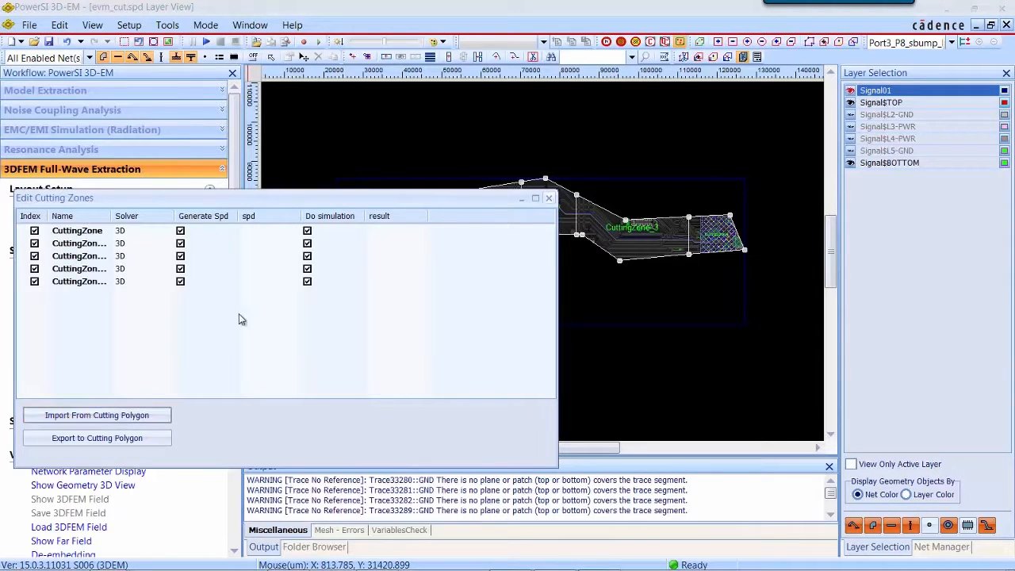
drag(345, 201, 563, 333)
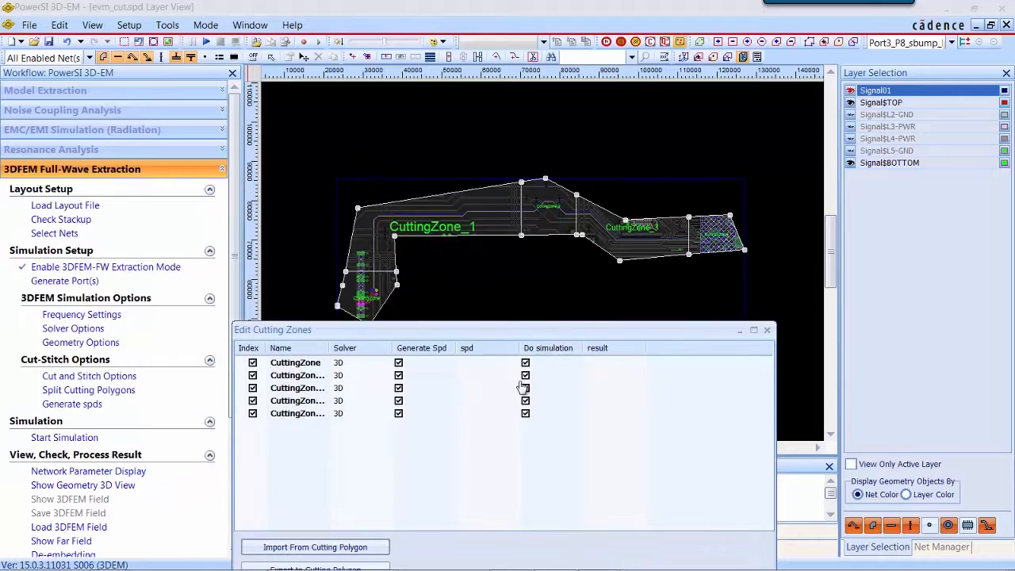
drag(330, 348, 391, 350)
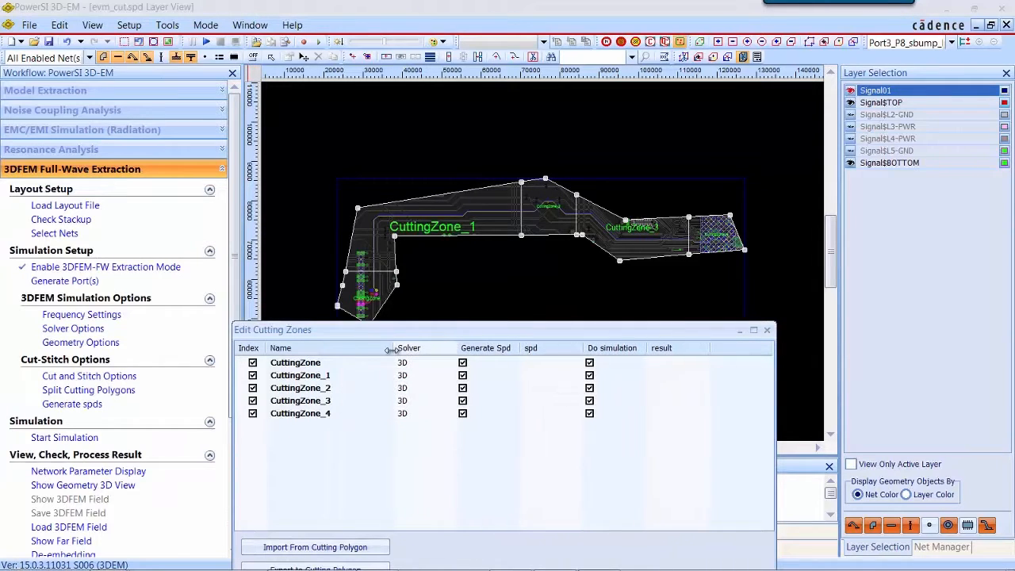
Step: Set the solver of CuttingZone_1 and CuttingZone_3 to 2D, keeping the other zones on 3D
click(459, 378)
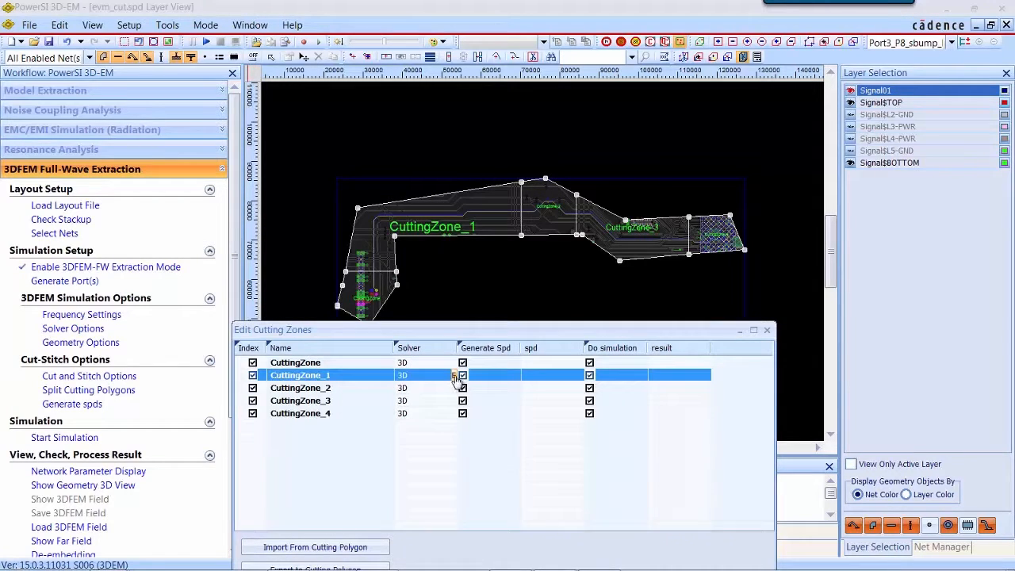
click(456, 377)
click(453, 375)
click(434, 401)
click(434, 403)
click(452, 402)
click(451, 402)
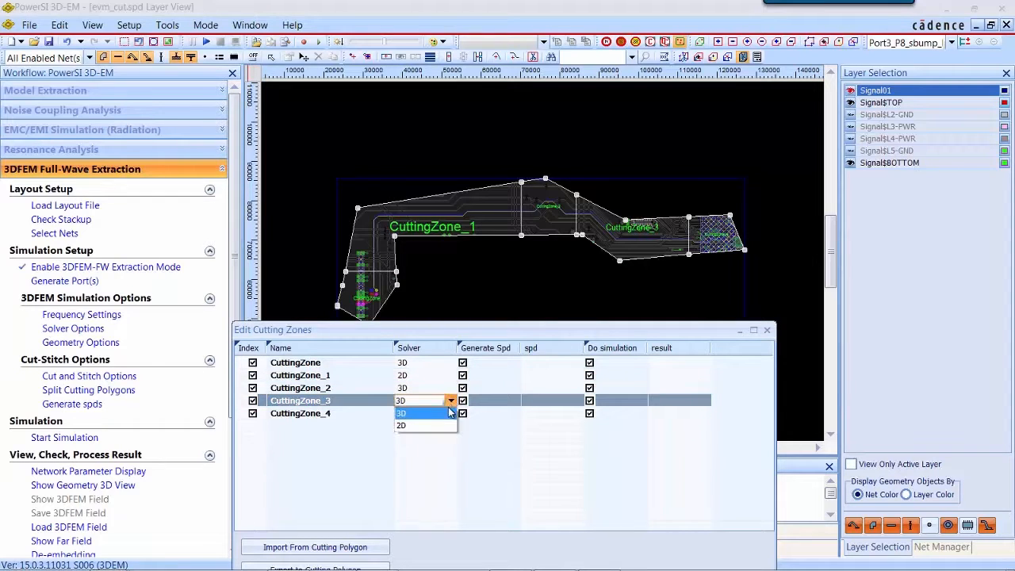
click(437, 426)
click(441, 468)
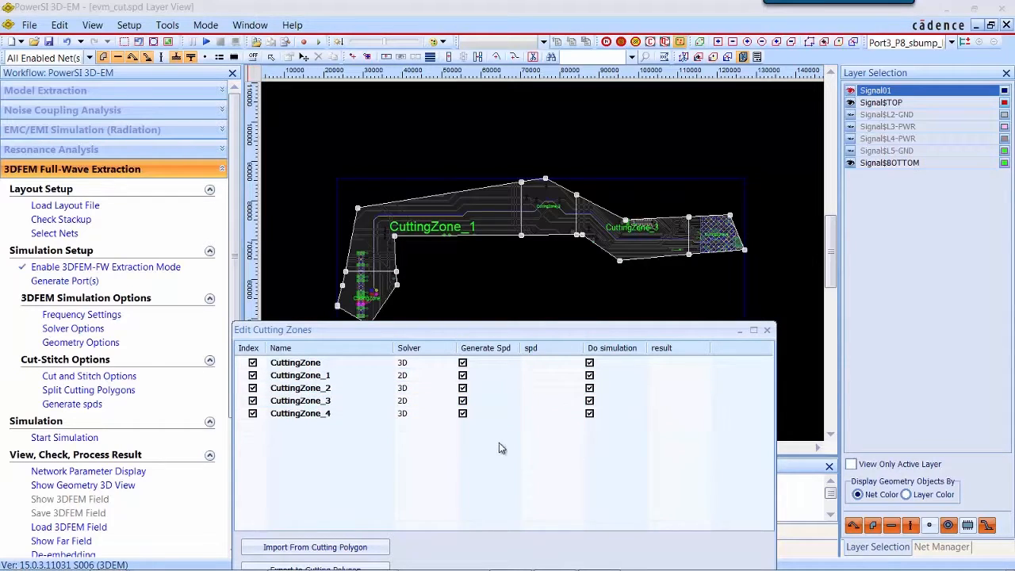
Step: Generate spds for all cutting zones by FDA, saving the current file, and refresh the file status
right_click(499, 442)
click(577, 339)
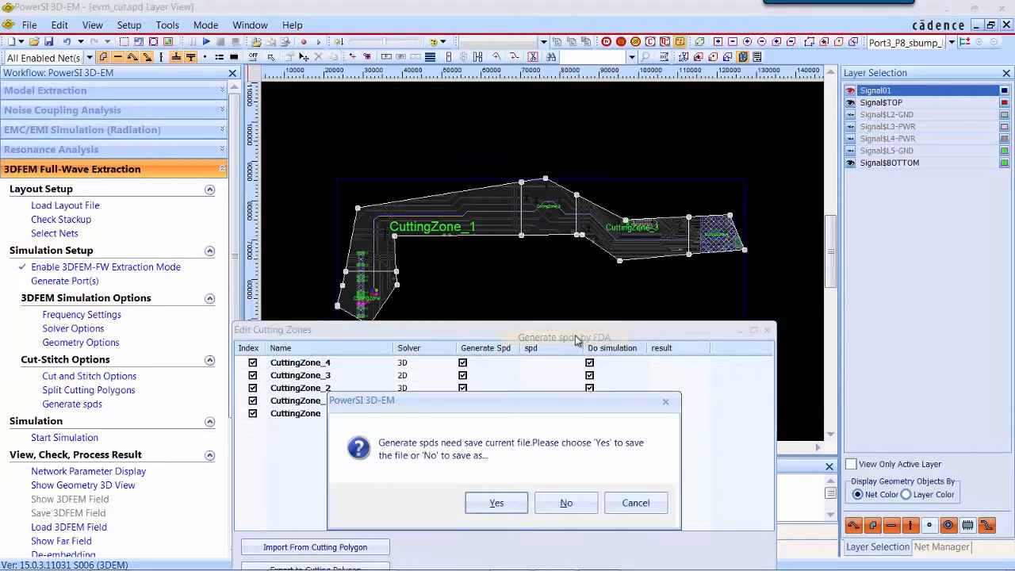
click(494, 503)
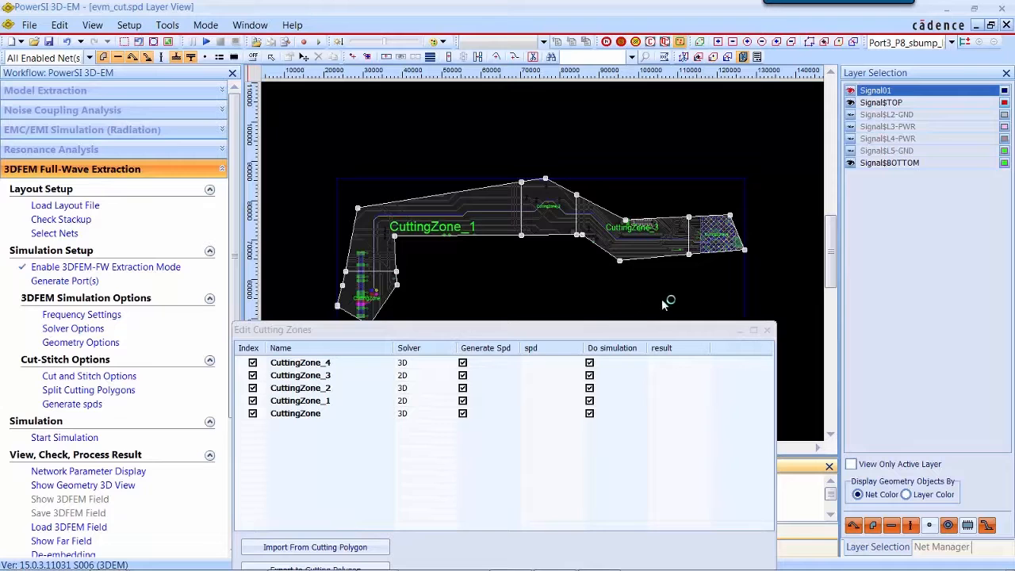
right_click(501, 402)
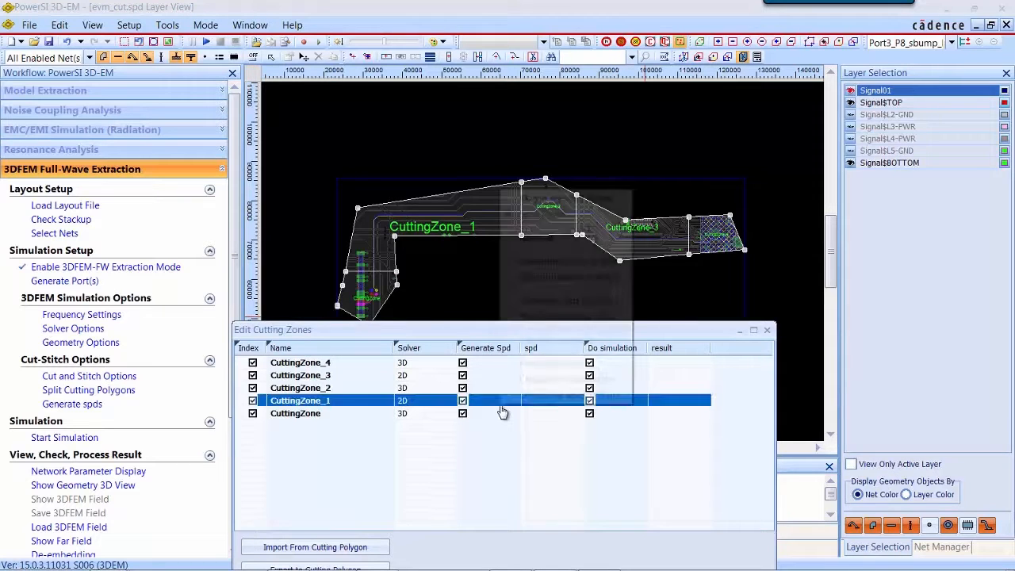
click(532, 364)
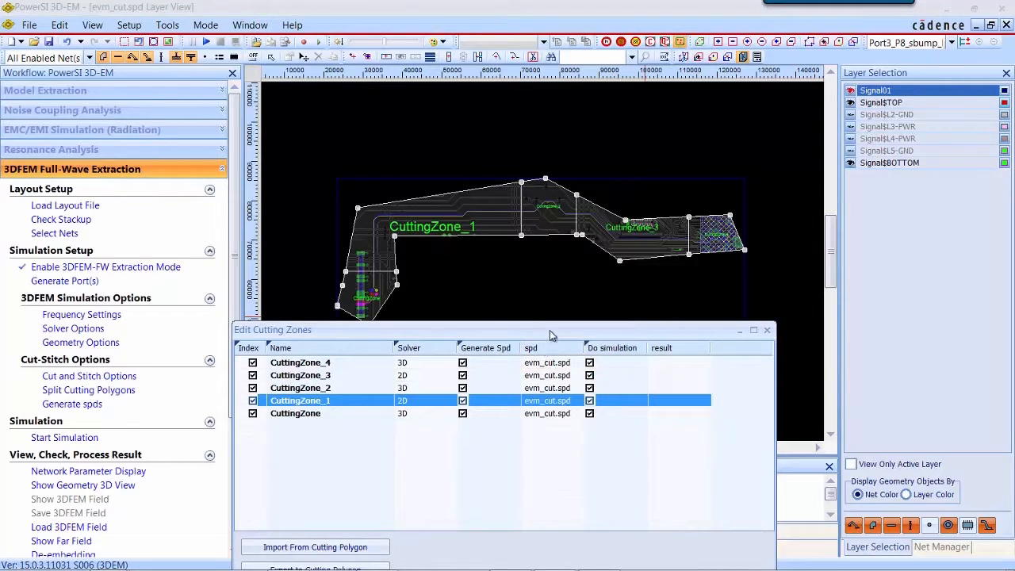
drag(575, 329, 727, 272)
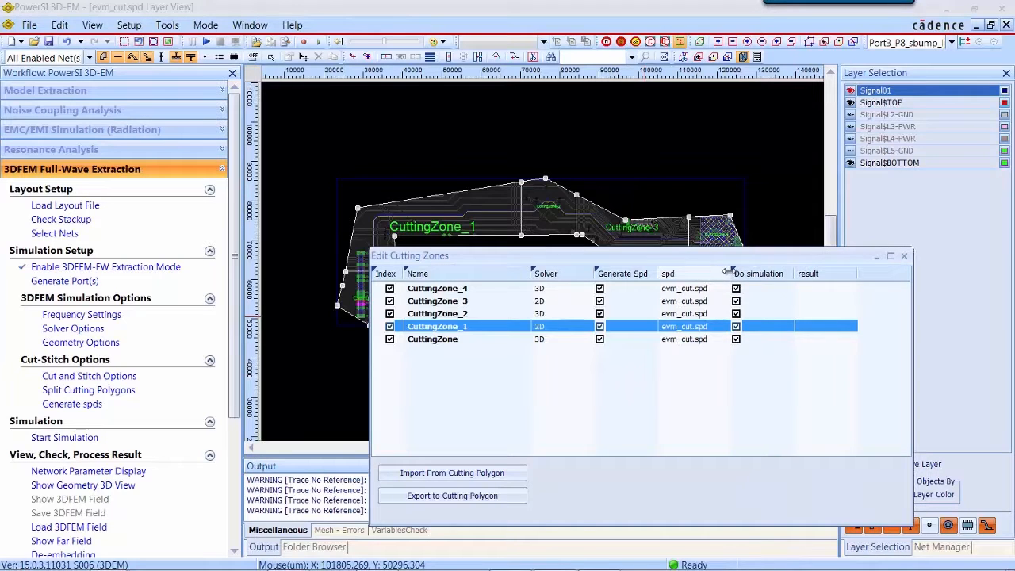
Step: Browse the project folder to inspect the generated cutting zone folders and their spd files
right_click(111, 558)
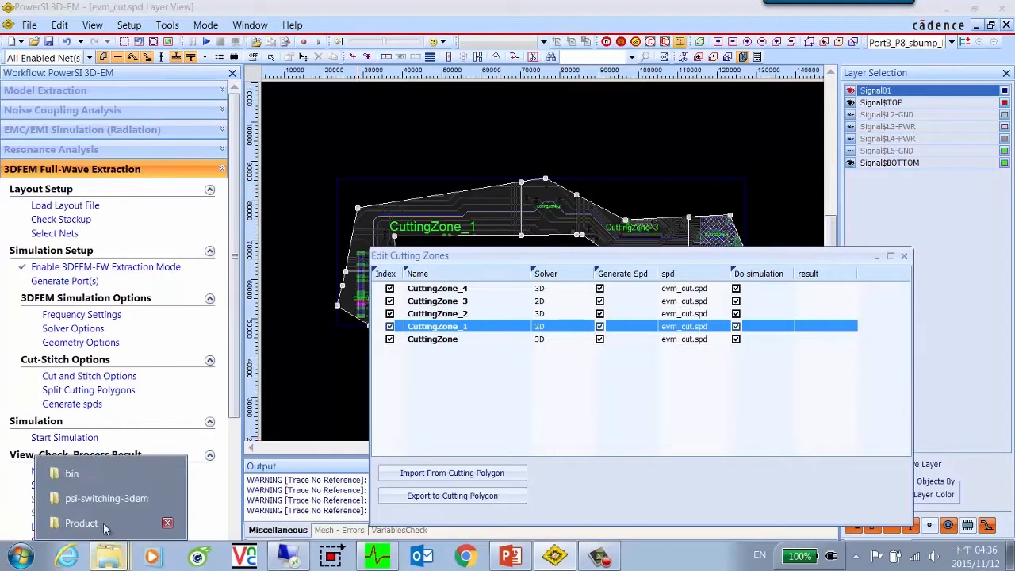
click(105, 501)
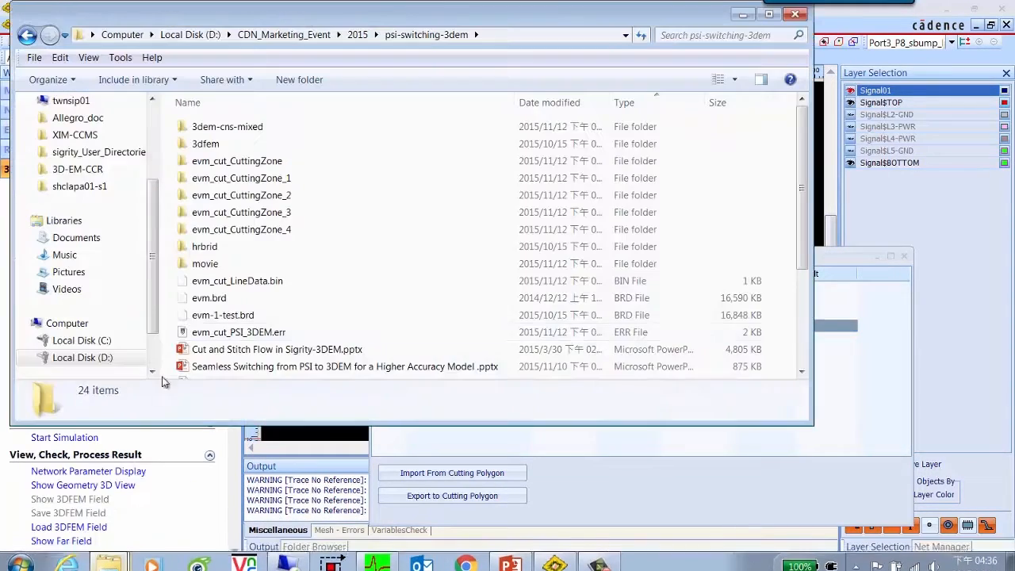
double_click(246, 162)
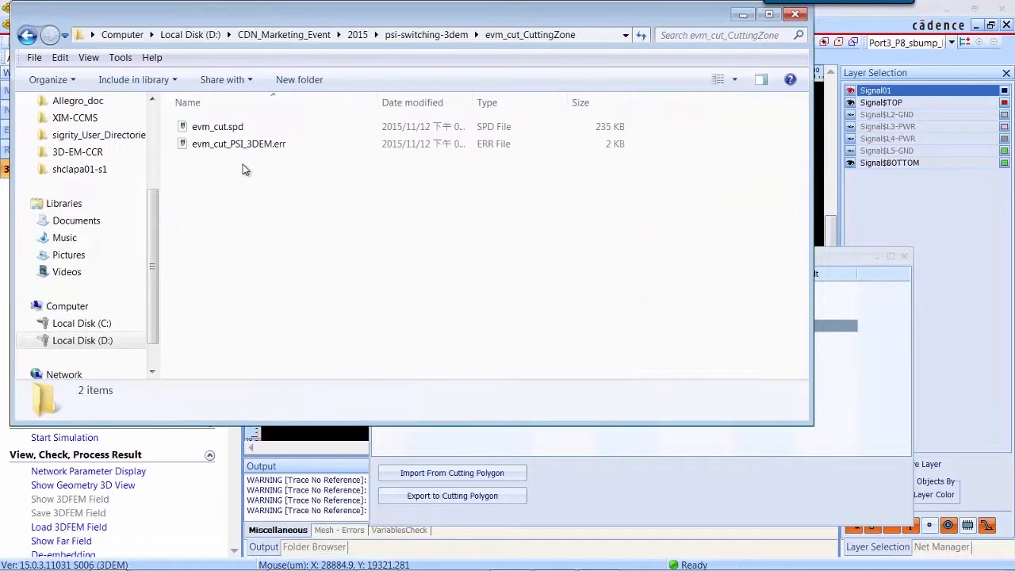
click(444, 35)
click(254, 229)
double_click(254, 230)
click(427, 35)
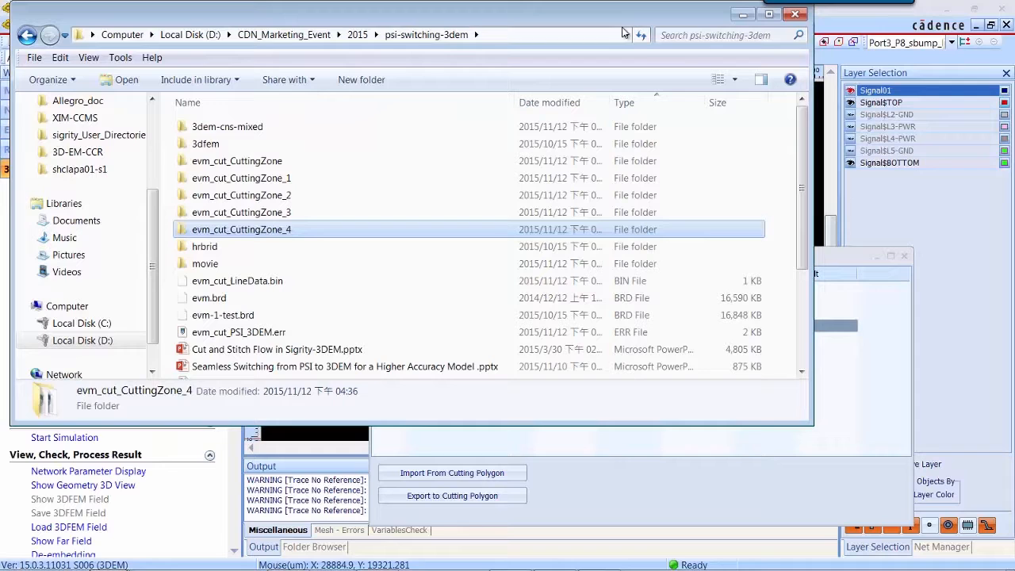
click(742, 15)
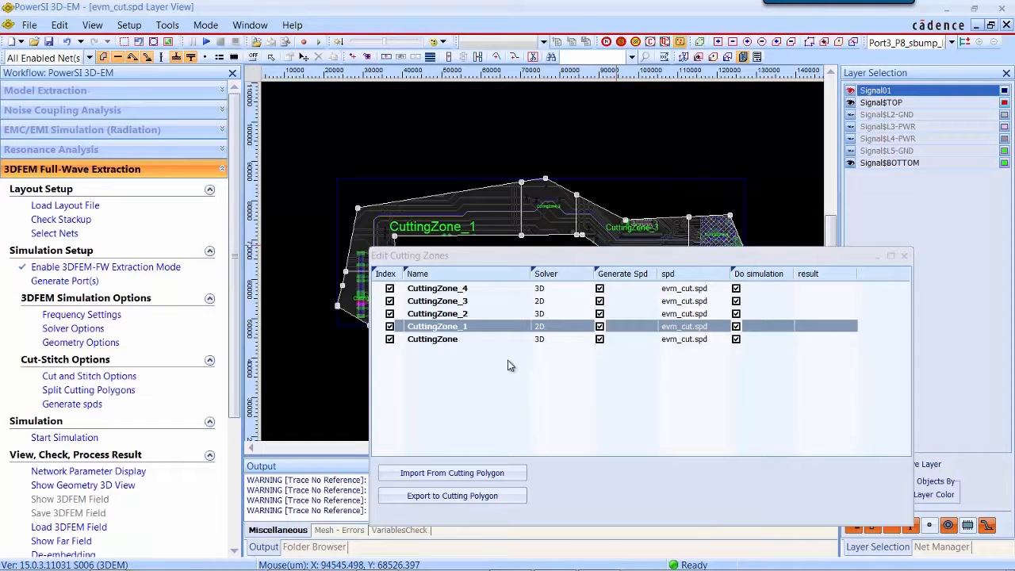
Step: Run the simulation of all cutting zones in FDA using the cut and stitch flow
drag(540, 255, 657, 241)
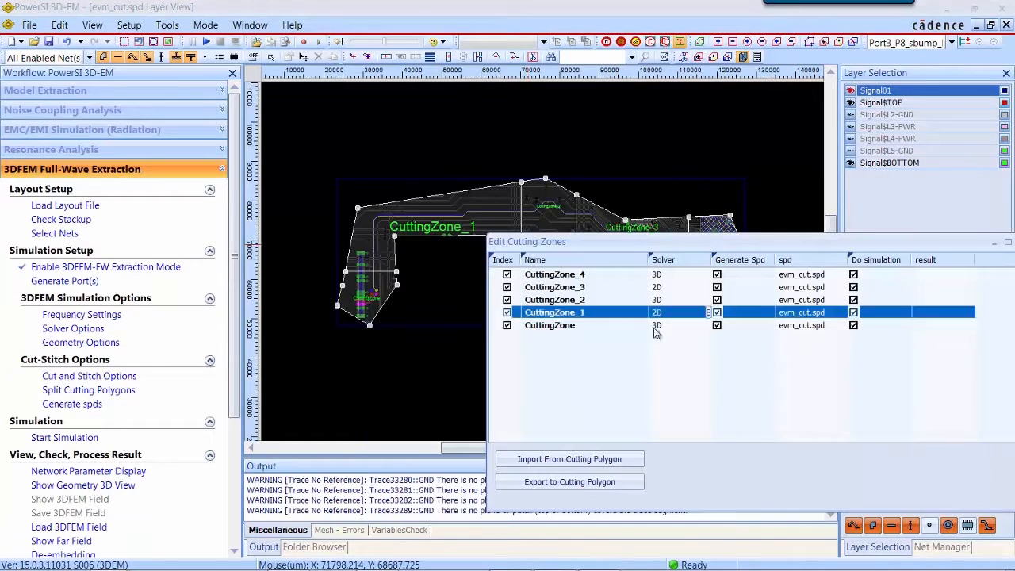
right_click(616, 352)
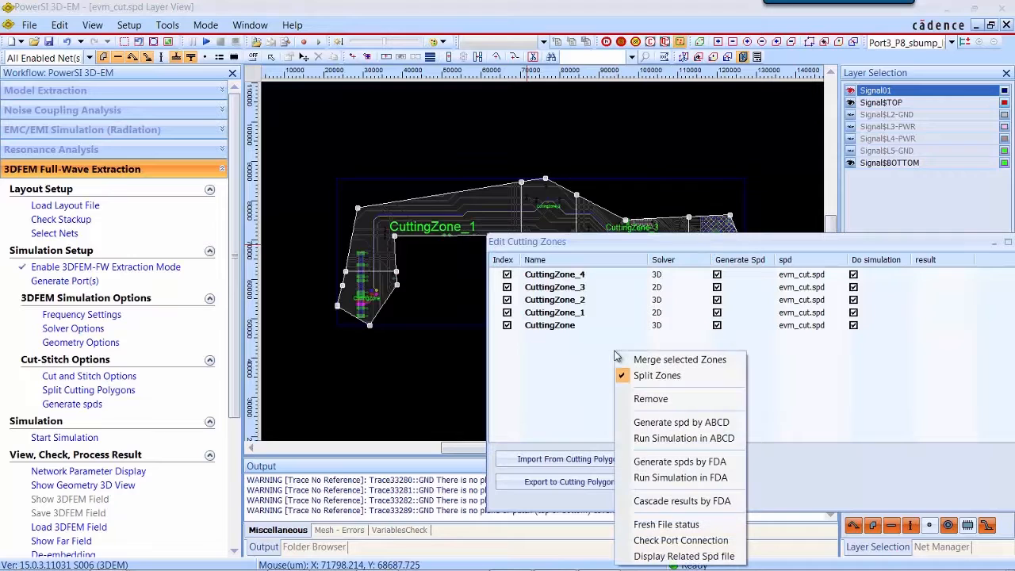
click(659, 479)
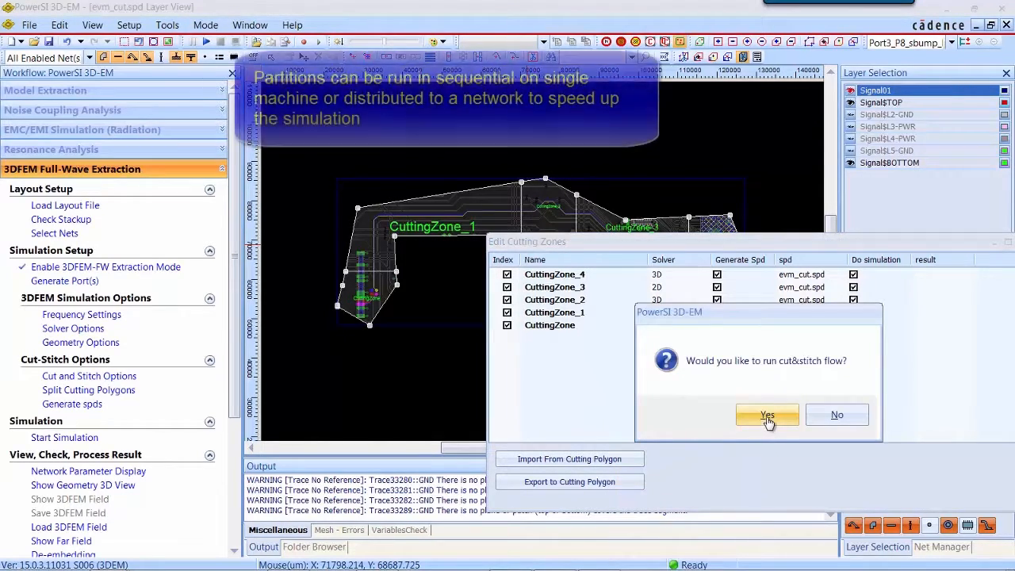
click(768, 418)
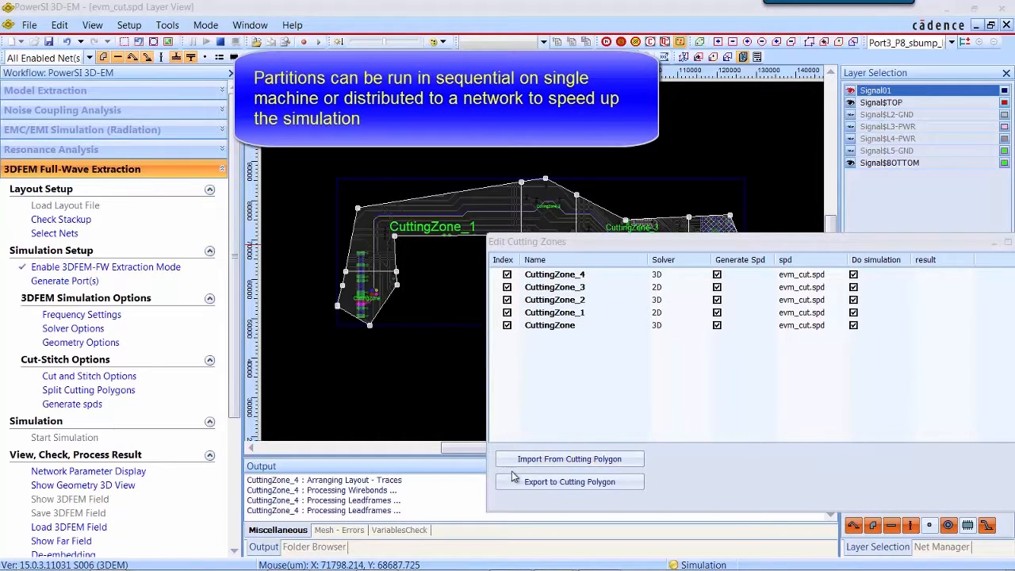
drag(456, 455, 456, 347)
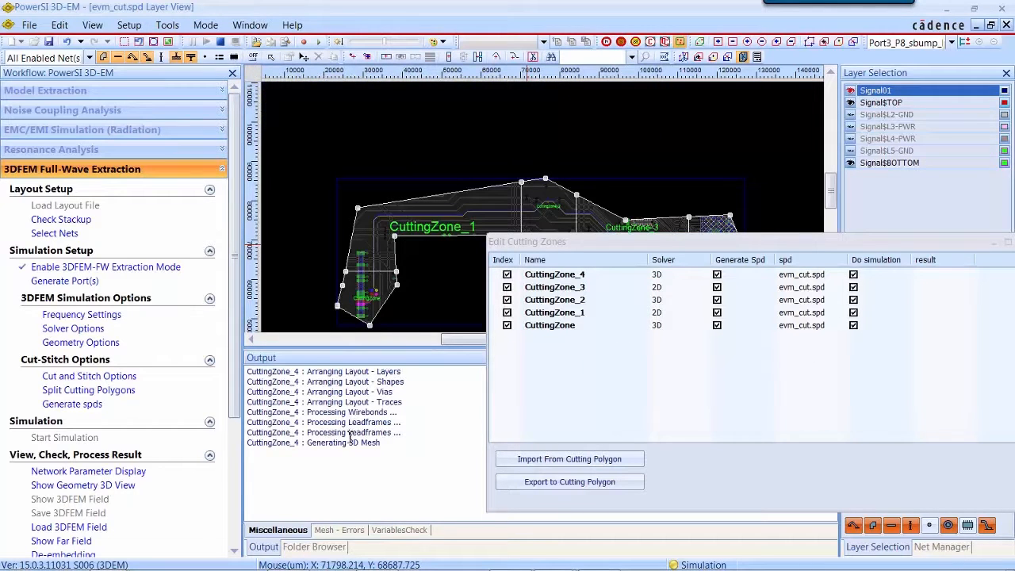
Step: Launch a second 3D-EM session from the Sigrity Suite Manager
click(421, 558)
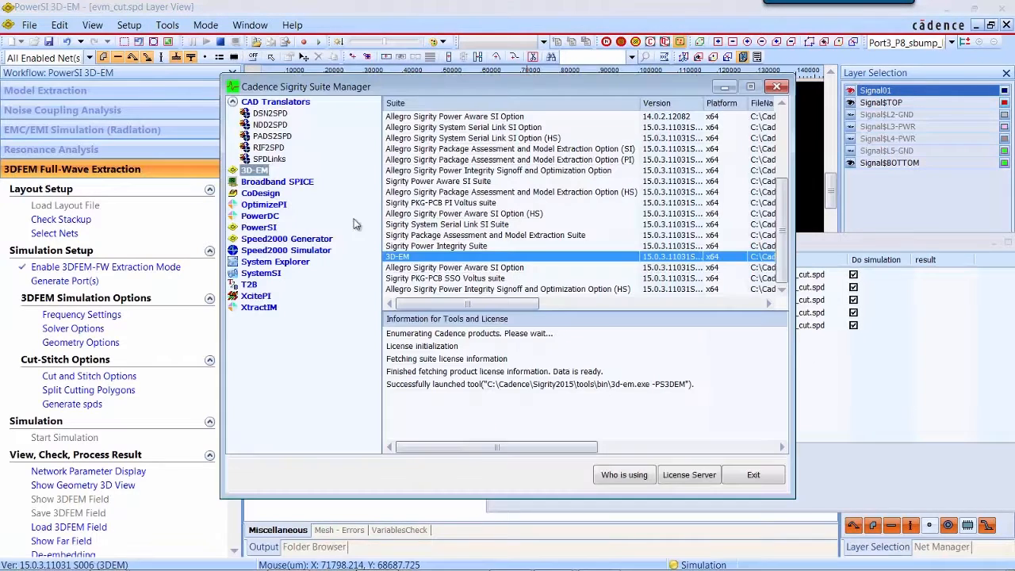
double_click(403, 257)
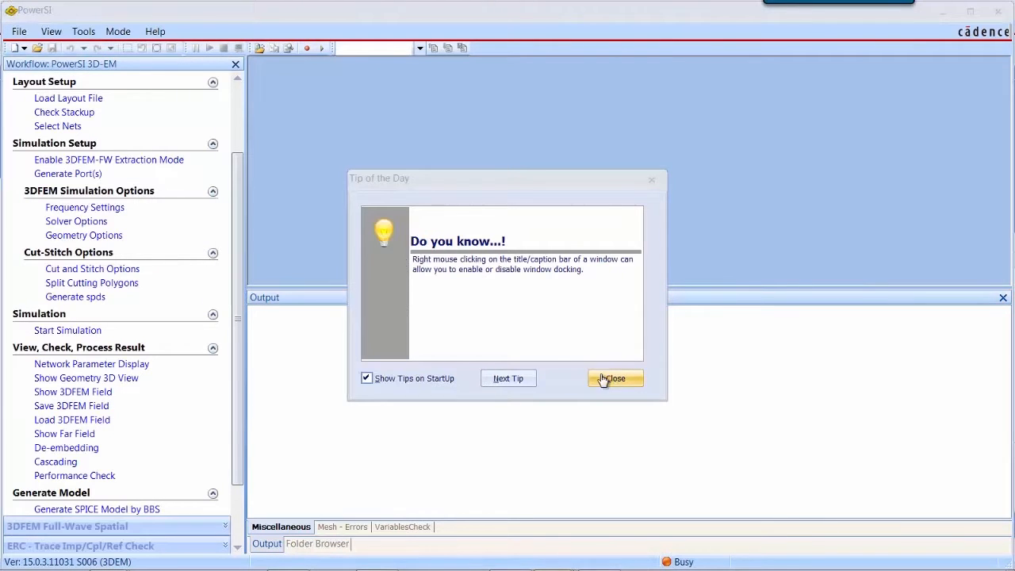
click(616, 381)
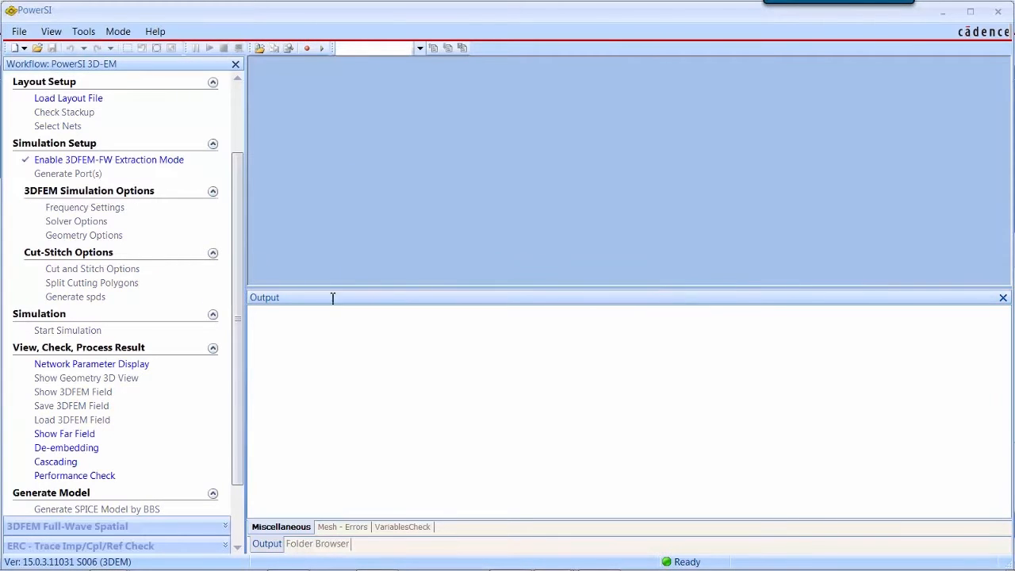
Step: Load the layout file evm_cut_cns.spd from the 3dem-cns-mixed folder
click(64, 99)
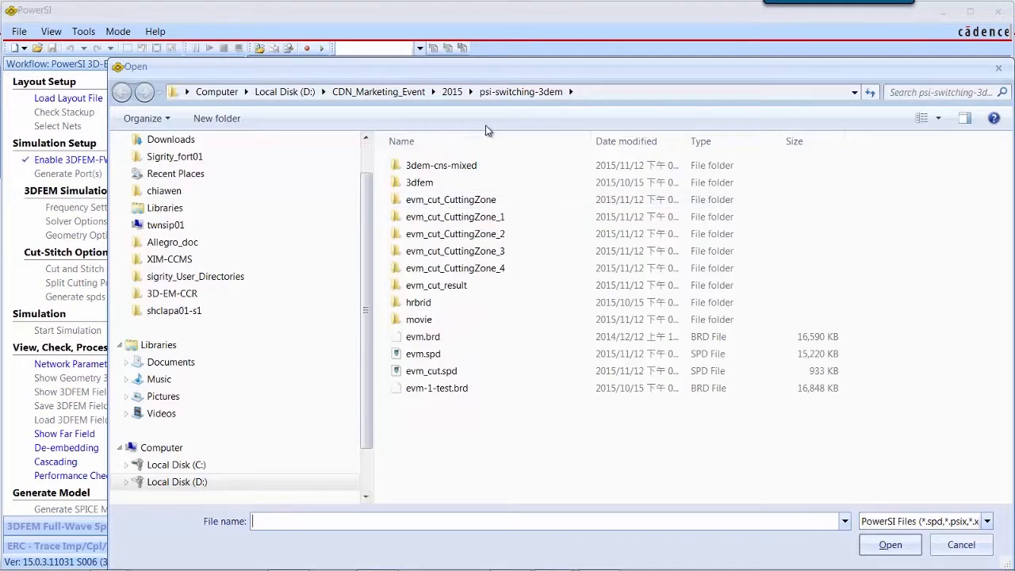
double_click(465, 165)
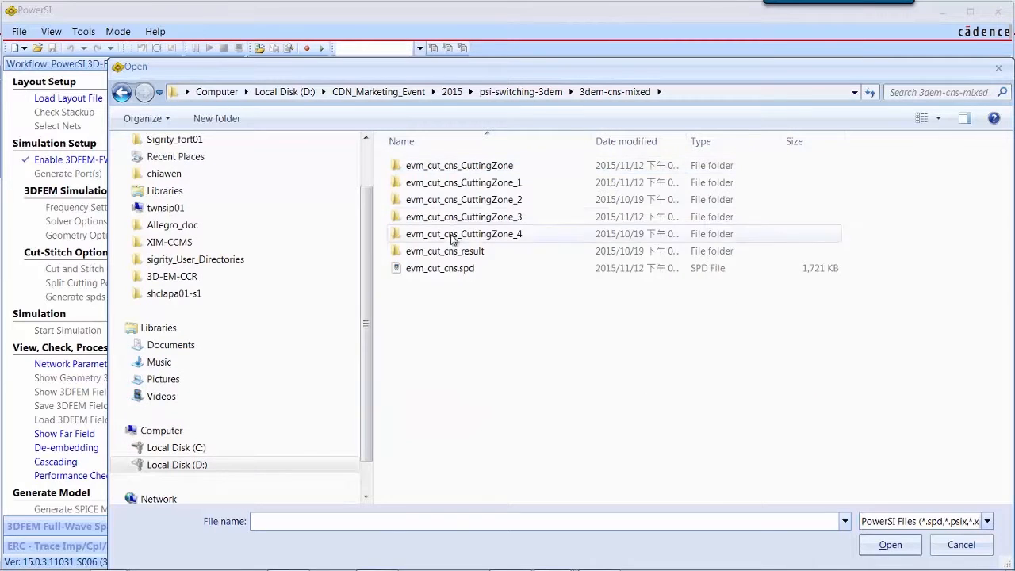
double_click(439, 269)
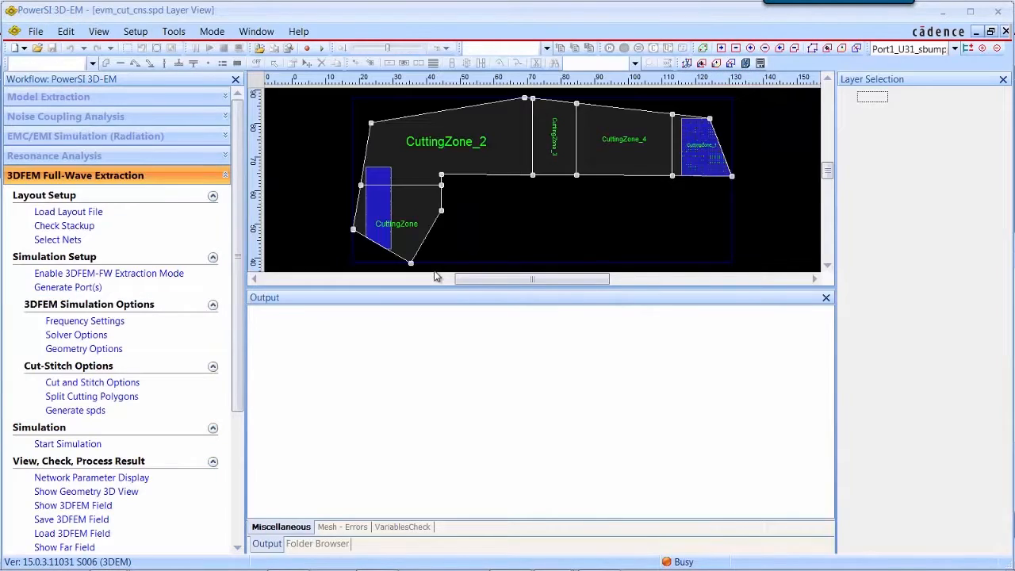
Step: Open the cutting-zone editor and review each zone's assigned 3D or 2D solver and its result file
drag(446, 289, 426, 447)
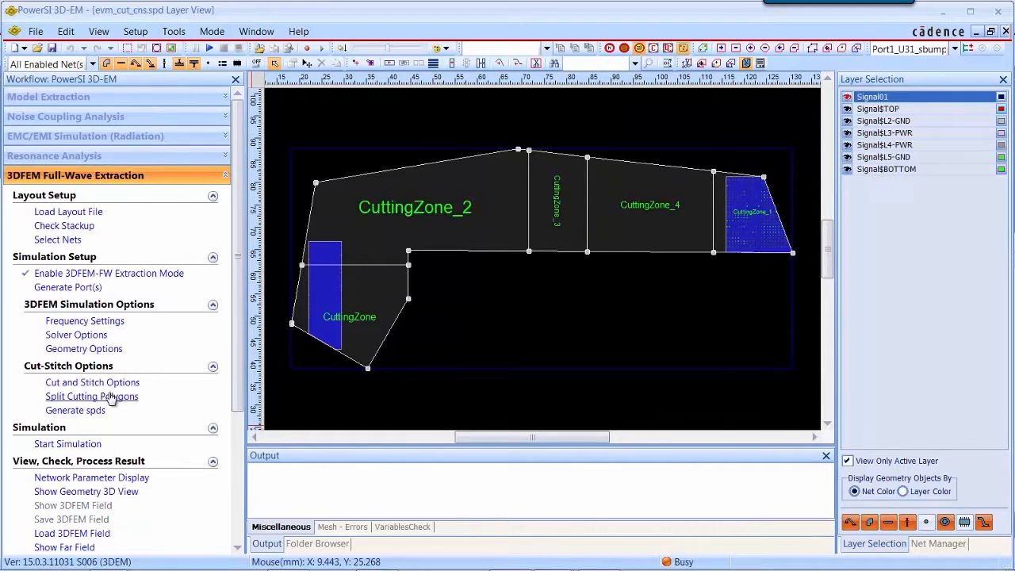
click(111, 398)
drag(718, 255, 873, 253)
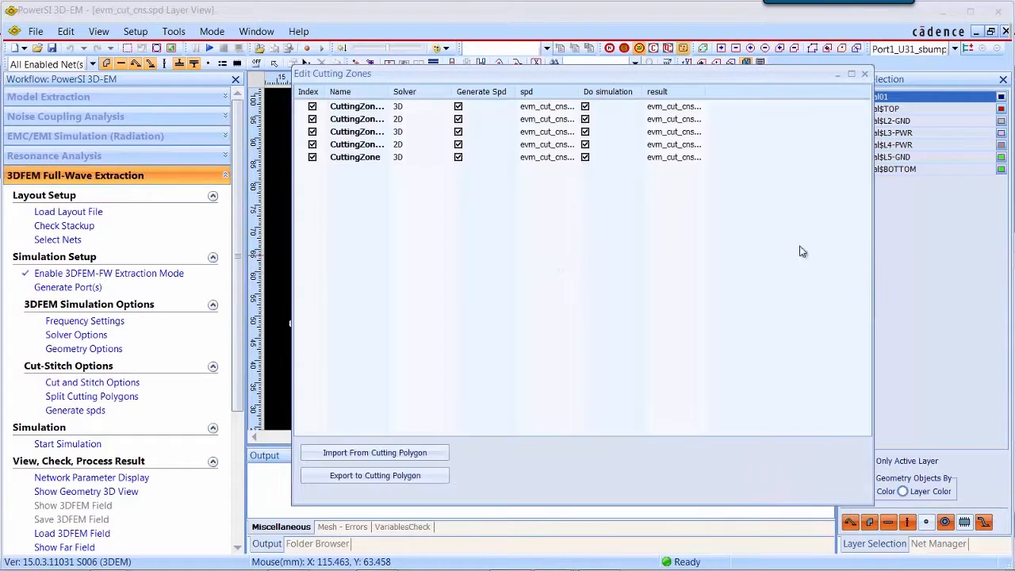
drag(705, 92, 785, 91)
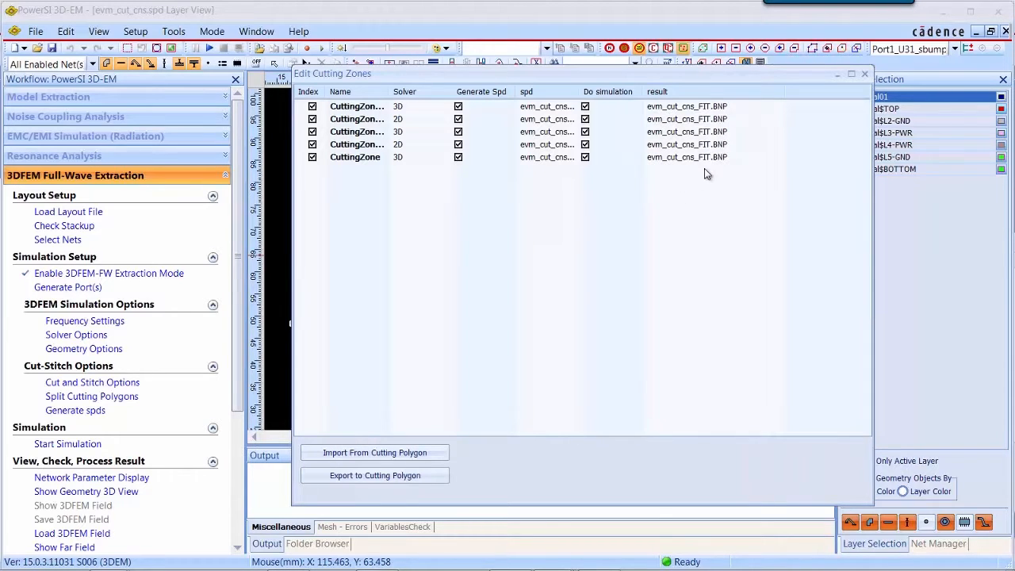
Step: Open the network parameter display and load the stitched result file evm_cut_cns_allResult.S4P to plot S-amplitude curves
click(111, 479)
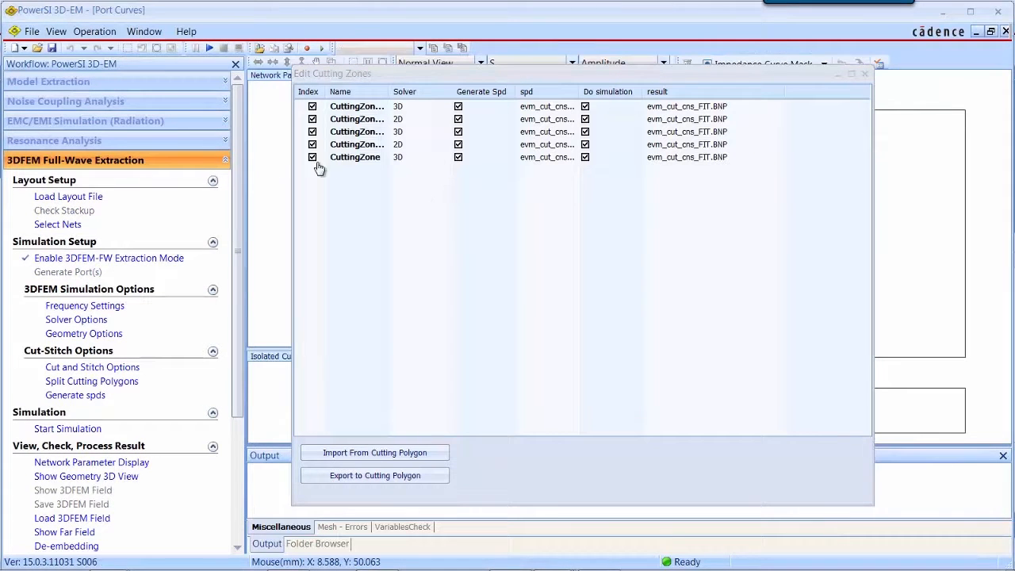
right_click(272, 176)
click(291, 205)
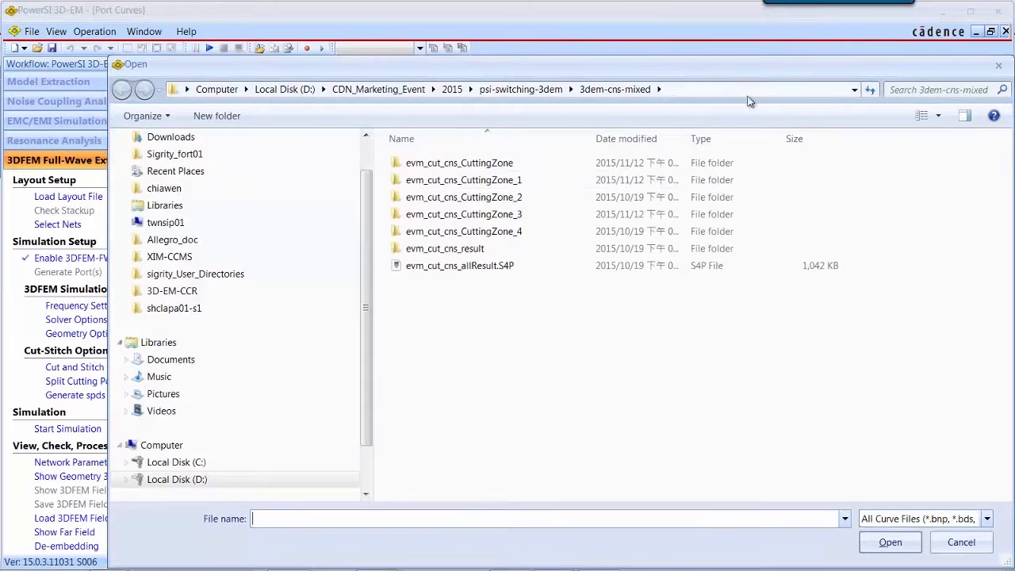
double_click(503, 265)
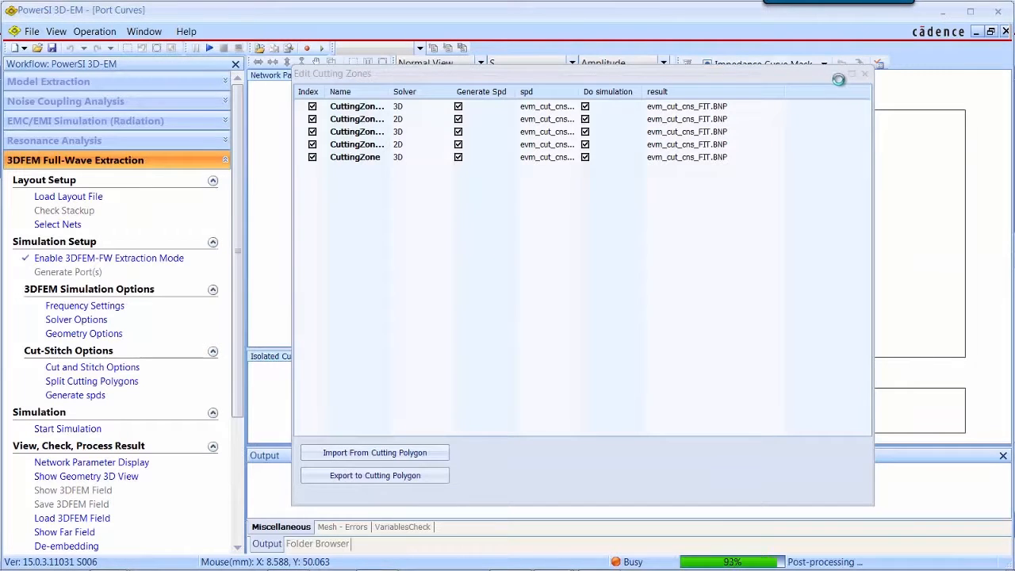
click(837, 74)
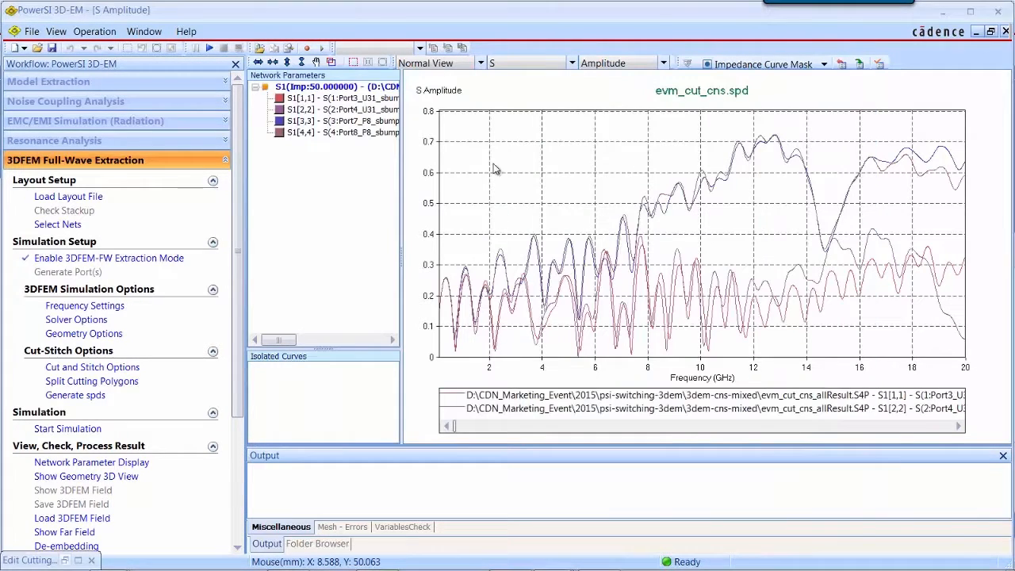
Step: Widen the network parameters list to read the full port names of the S-parameter curves
drag(401, 257, 546, 270)
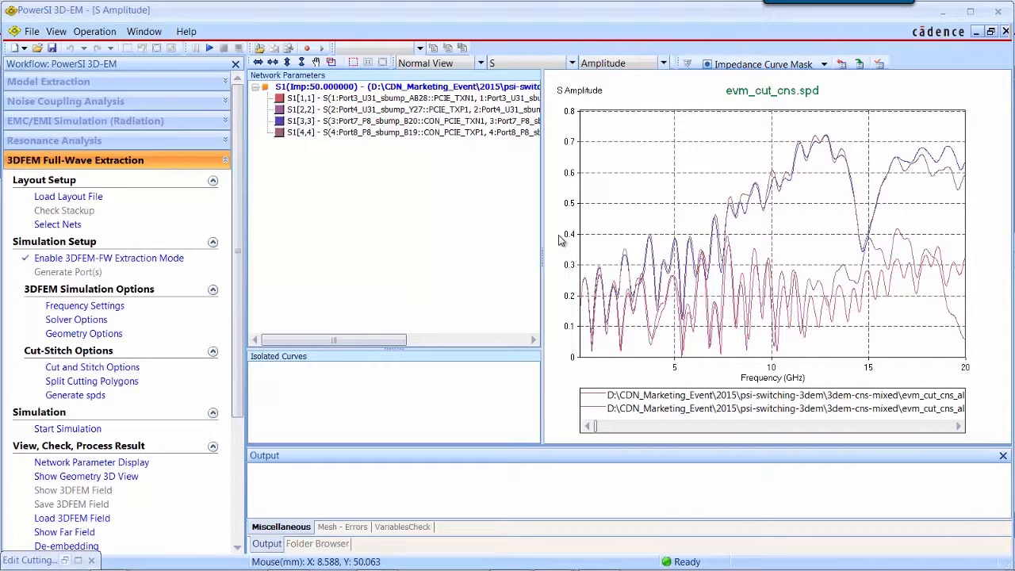
drag(543, 256, 438, 255)
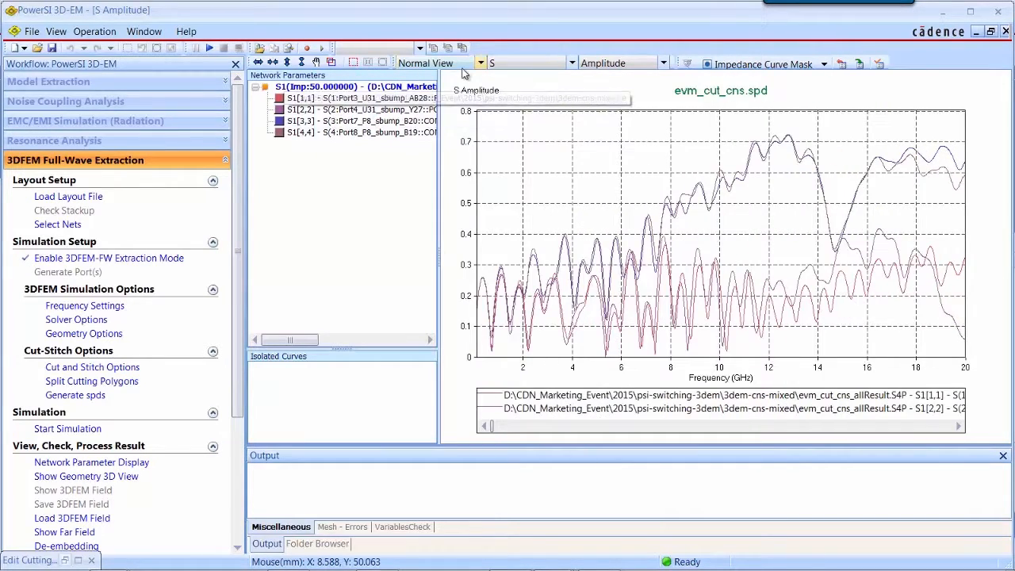
click(481, 63)
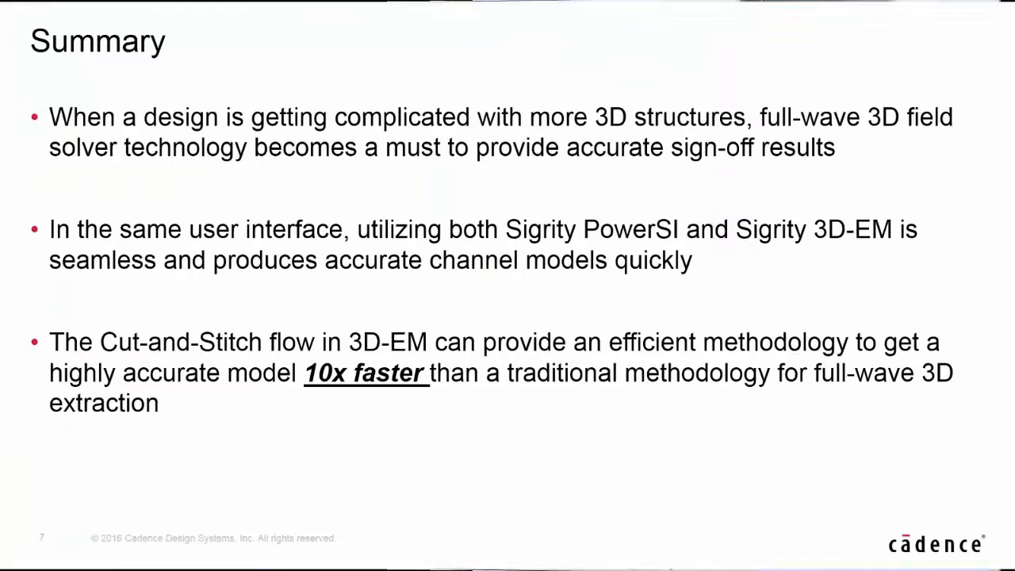